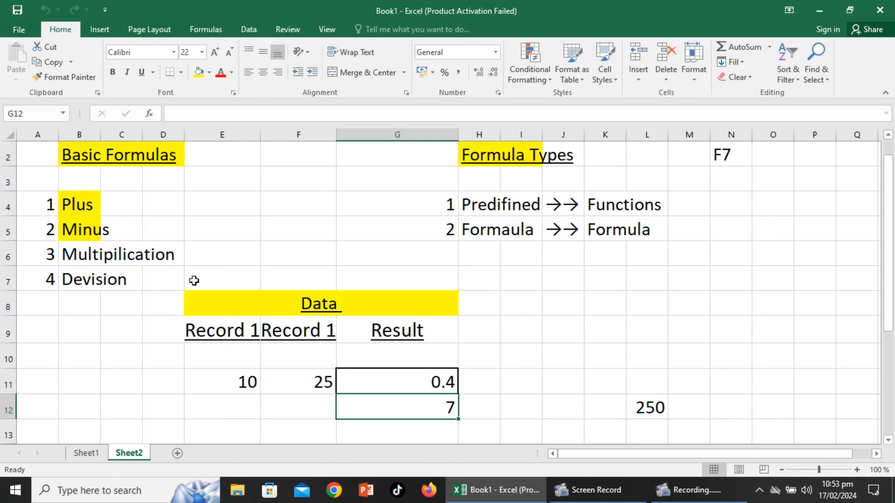
Clear the two results in cells G11 and G12 of the Data table's Result column
{"action": "left_click", "coordinate": [519, 347]}
{"action": "left_click_drag", "start_coordinate": [435, 357], "coordinate": [440, 416]}
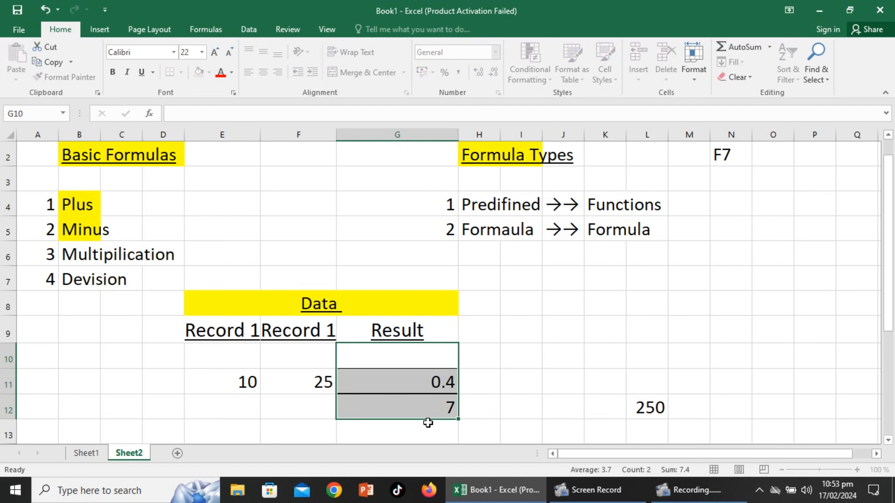
{"action": "left_click", "coordinate": [426, 388]}
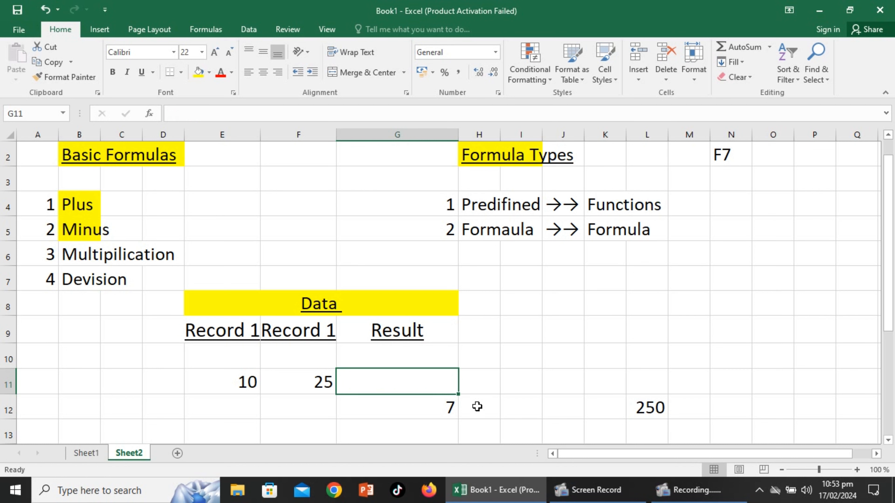
{"action": "left_click", "coordinate": [450, 411]}
{"action": "key", "text": "Delete"}
{"action": "left_click", "coordinate": [540, 412]}
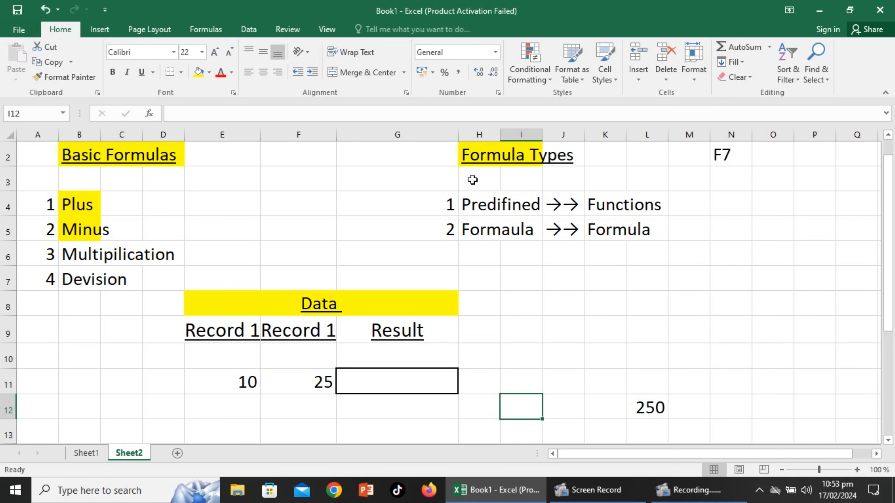
Examine the predefined functions that AutoSum offers and compare them with the Basic Formulas list
{"action": "left_click", "coordinate": [507, 200]}
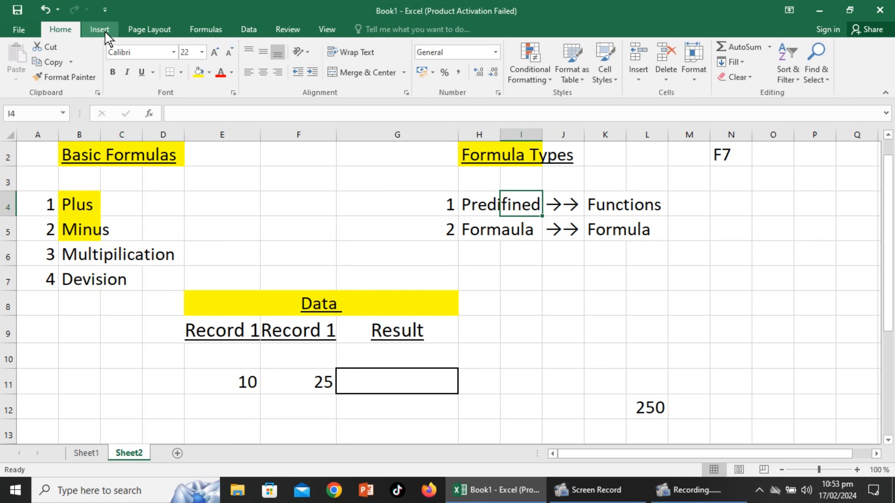
{"action": "left_click", "coordinate": [207, 31]}
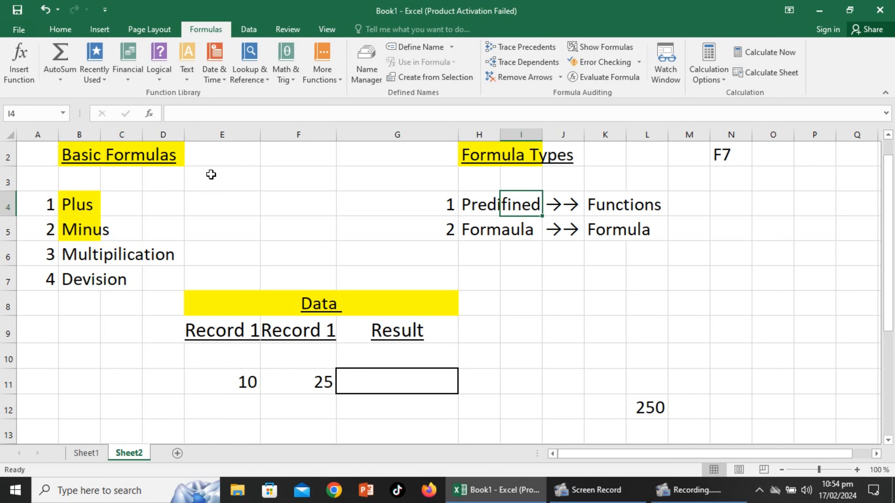
{"action": "left_click", "coordinate": [68, 78]}
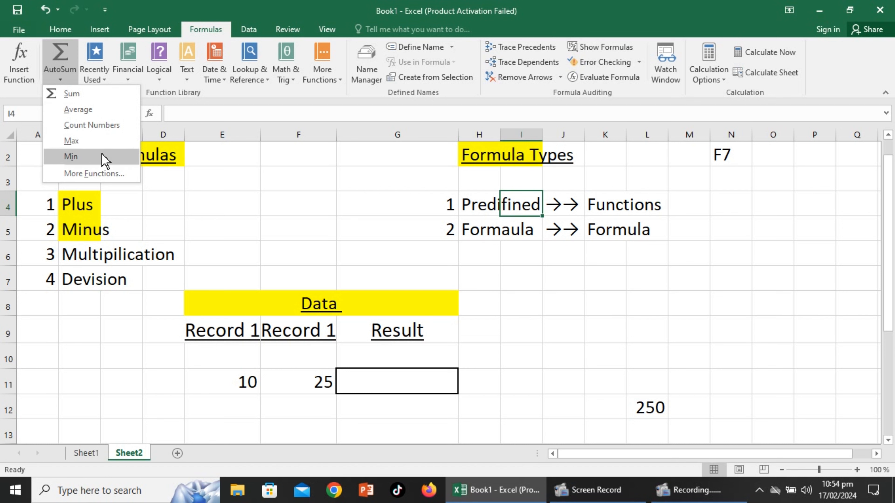
{"action": "left_click", "coordinate": [314, 208]}
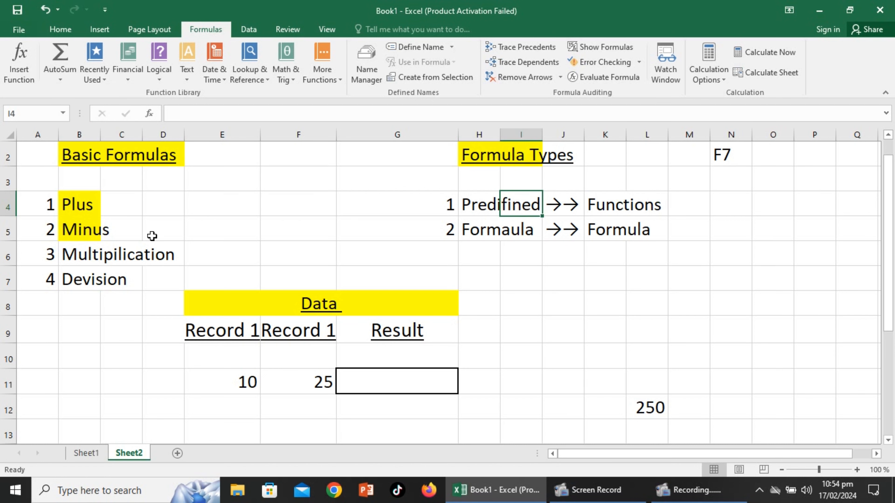
{"action": "left_click", "coordinate": [157, 255]}
{"action": "double_click", "coordinate": [124, 278]}
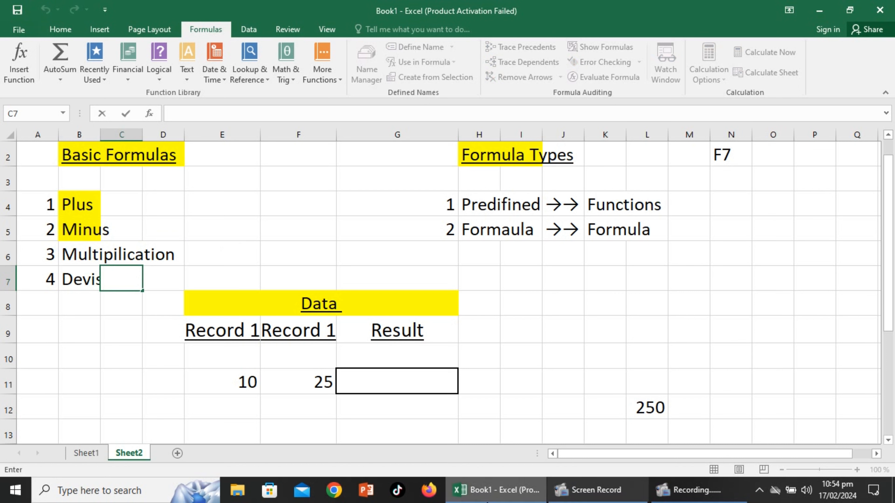
Examine the Data table's record cells E11 and F11 and result cell G11, checking each cell's address and contents
{"action": "left_click", "coordinate": [377, 382]}
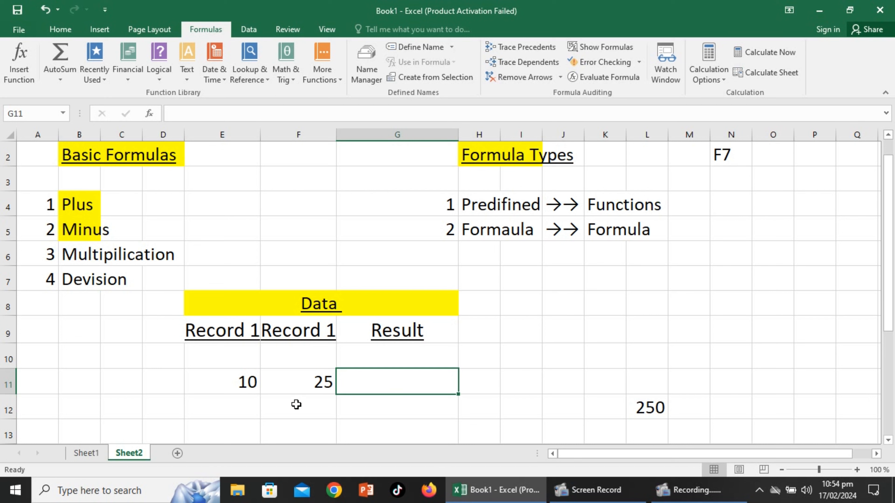
{"action": "left_click", "coordinate": [252, 387]}
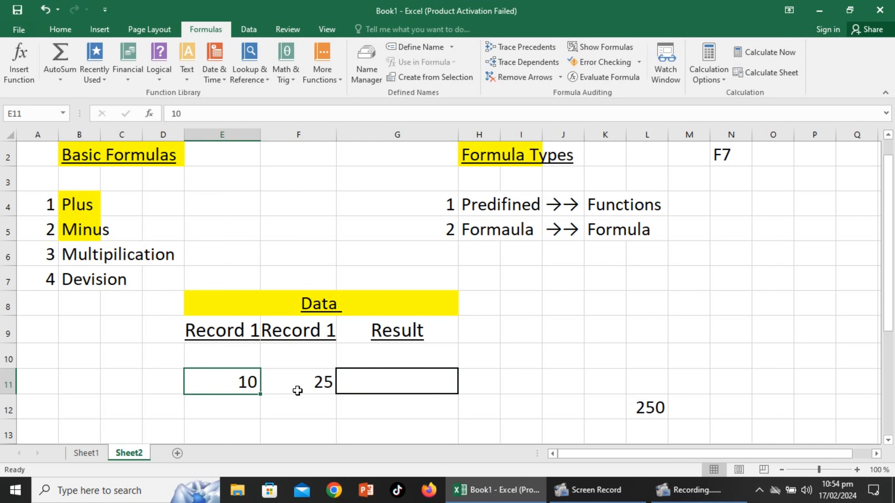
{"action": "left_click", "coordinate": [328, 384]}
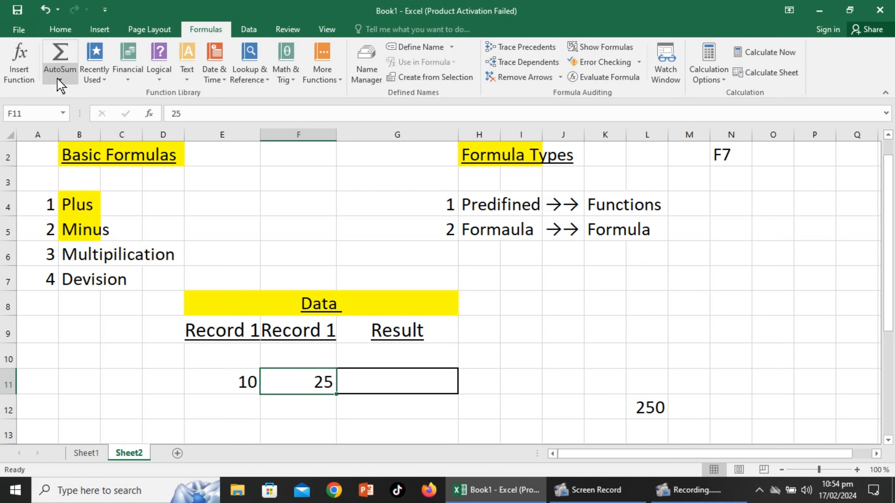
{"action": "left_click", "coordinate": [633, 354]}
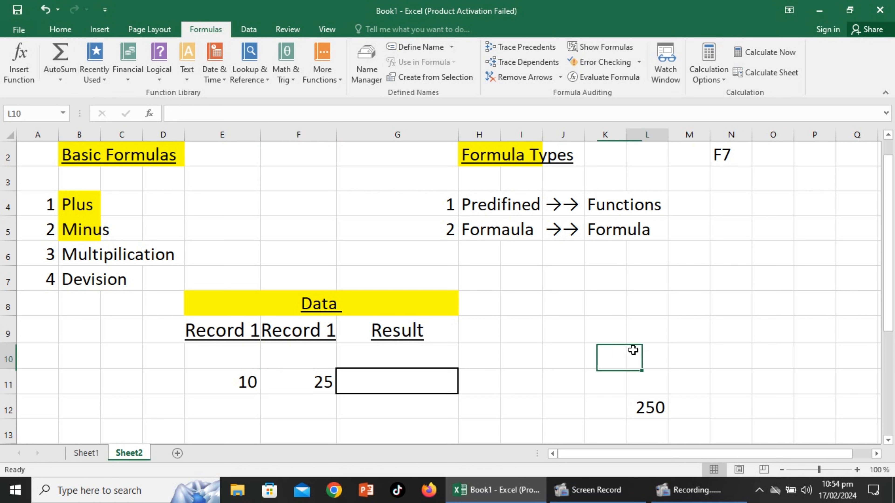
{"action": "left_click", "coordinate": [410, 378]}
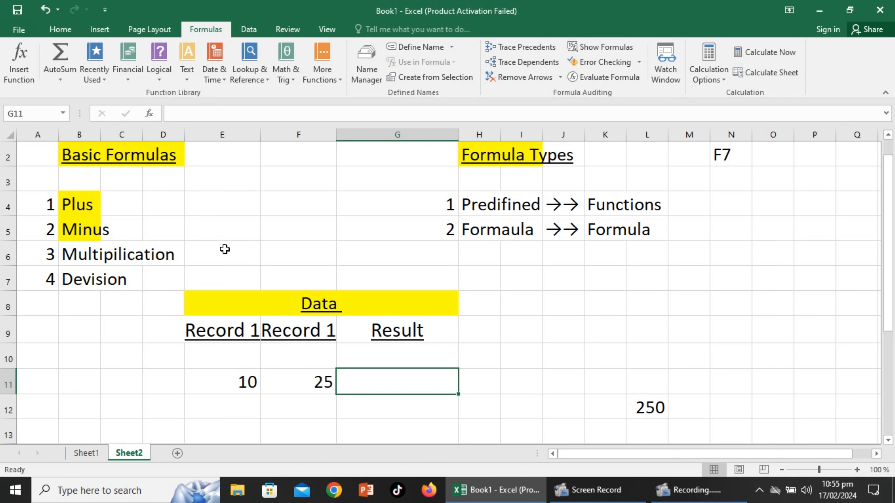
{"action": "left_click", "coordinate": [106, 155]}
{"action": "left_click", "coordinate": [243, 381]}
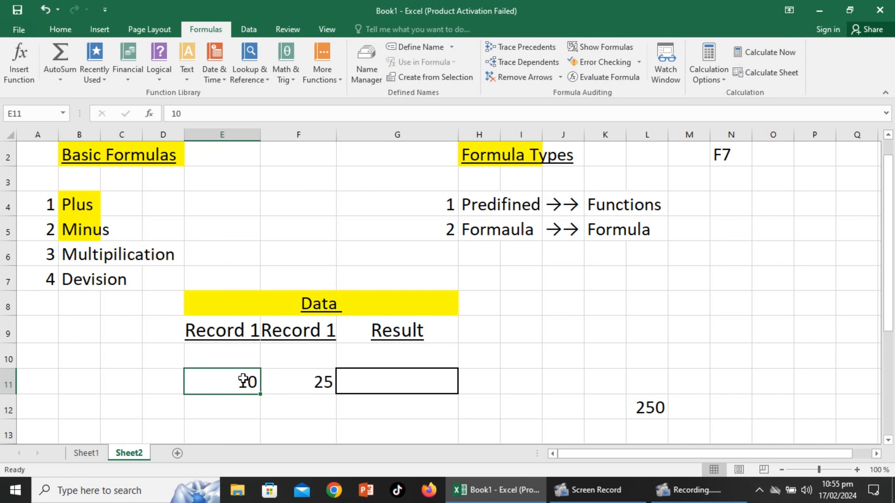
{"action": "left_click", "coordinate": [42, 111]}
{"action": "left_click", "coordinate": [321, 390]}
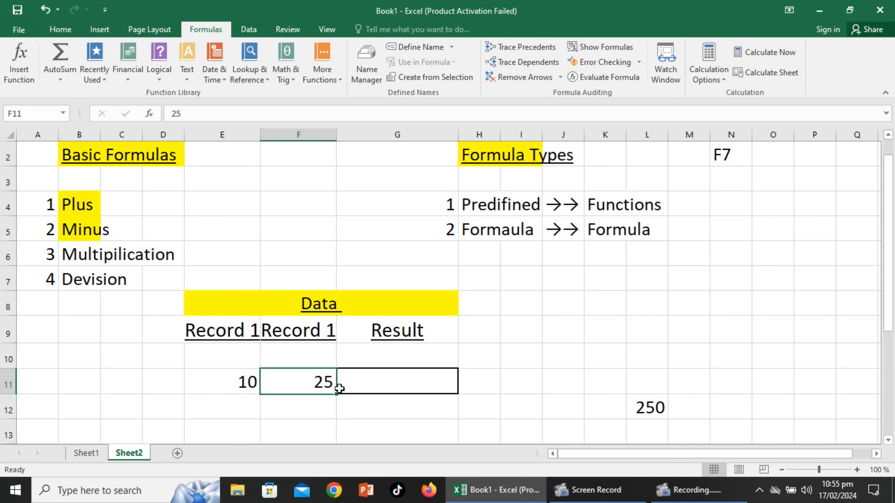
{"action": "left_click", "coordinate": [38, 112]}
{"action": "left_click", "coordinate": [196, 378]}
{"action": "left_click", "coordinate": [297, 375]}
{"action": "left_click", "coordinate": [392, 381]}
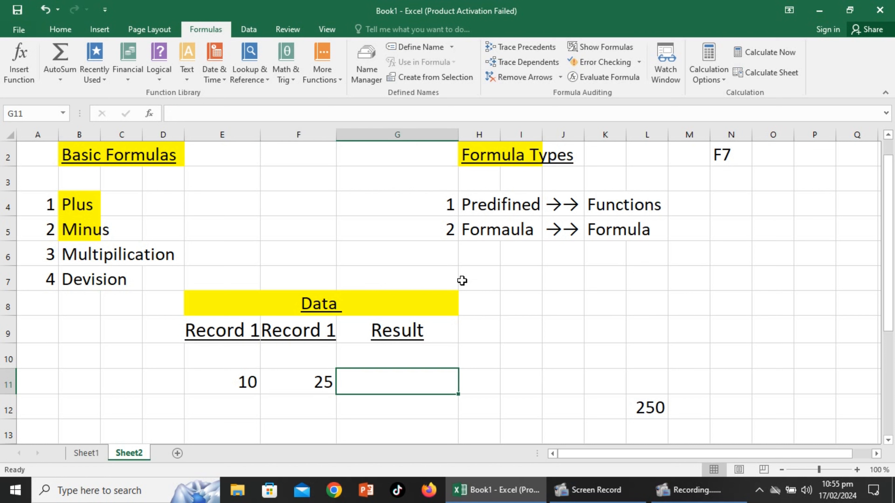
Insert the AutoSum Sum function for E11:F11 in result cell G11
{"action": "left_click", "coordinate": [434, 400]}
{"action": "left_click", "coordinate": [438, 385]}
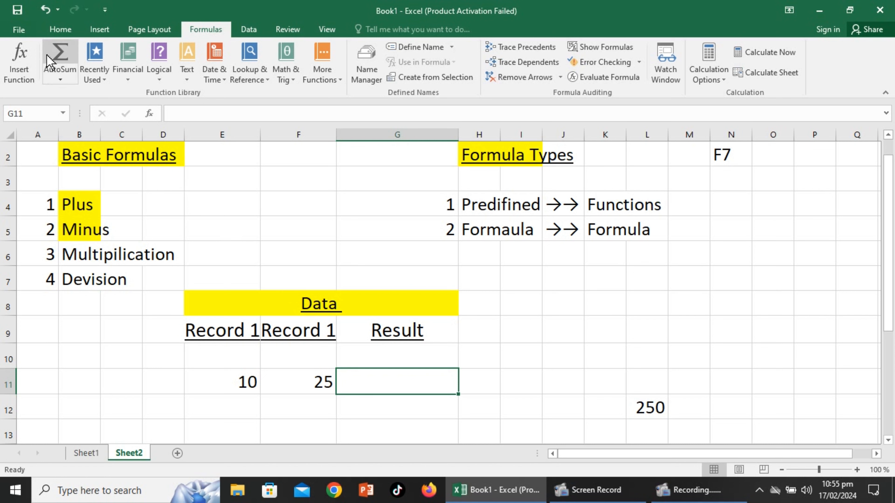
{"action": "left_click", "coordinate": [65, 82]}
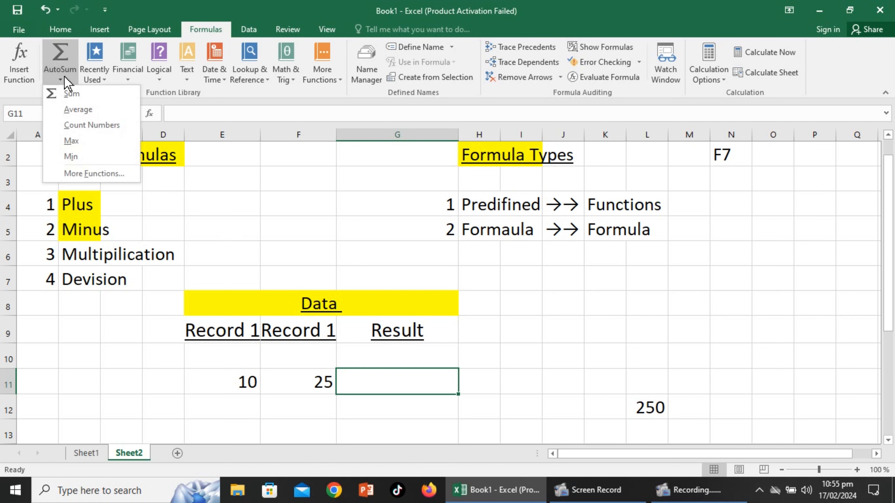
{"action": "left_click", "coordinate": [116, 93]}
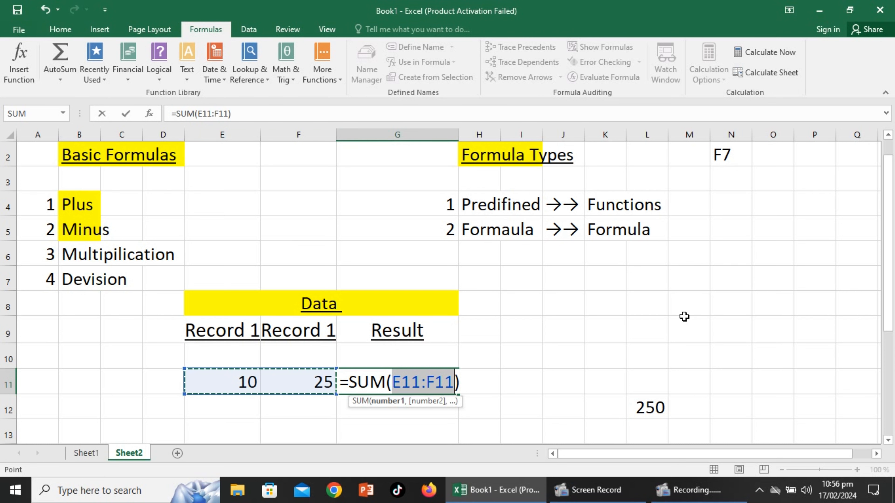
{"action": "key", "text": "Return"}
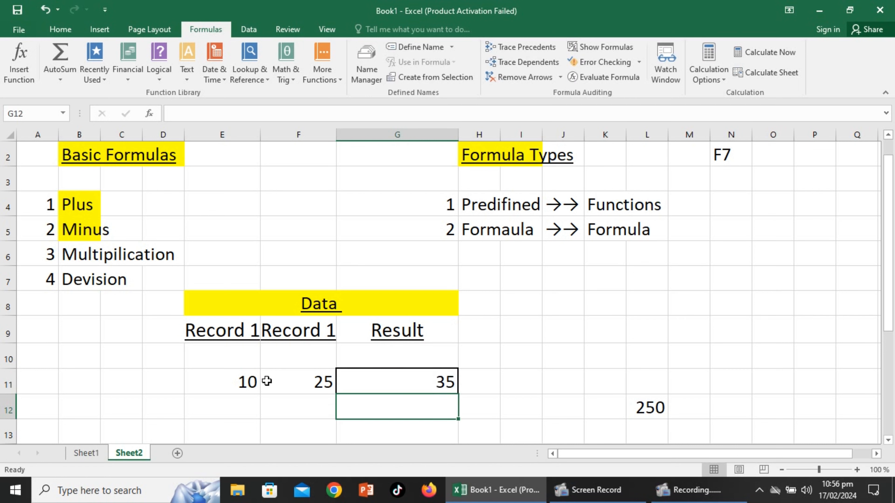
Clear the SUM result in cell G11 and the stray number in cell L12
{"action": "left_click", "coordinate": [291, 380]}
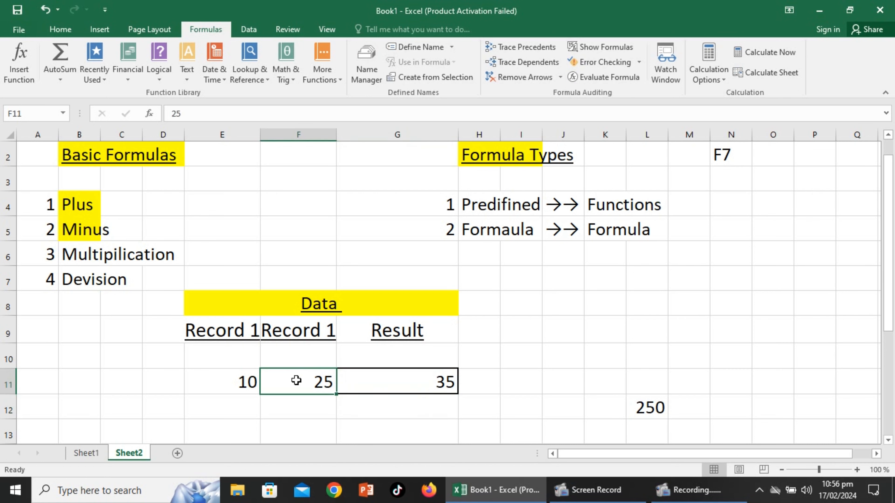
{"action": "left_click", "coordinate": [403, 383]}
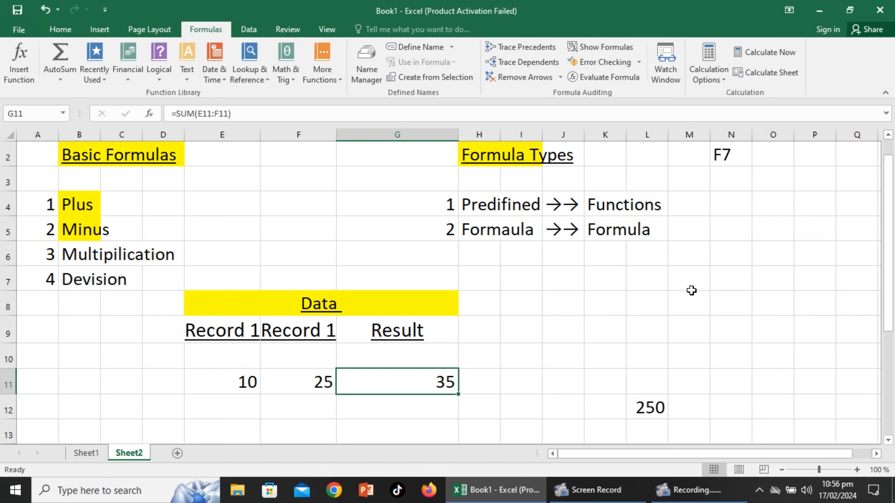
{"action": "key", "text": "Delete"}
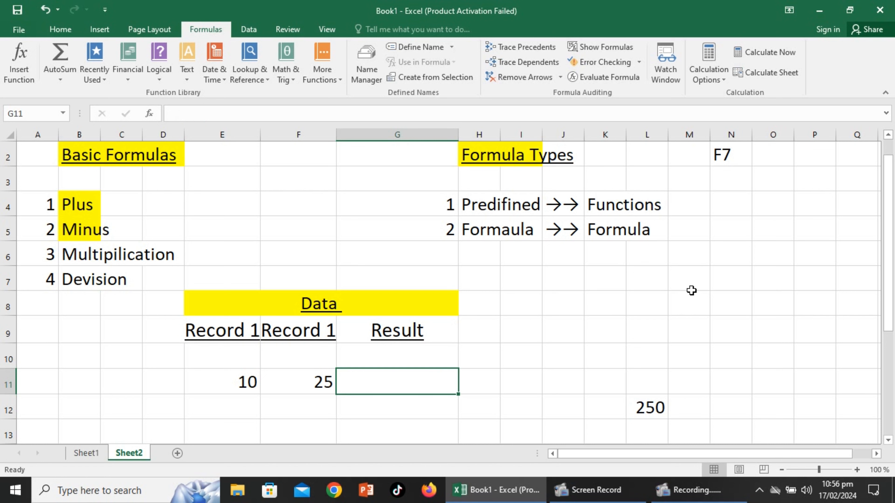
{"action": "left_click", "coordinate": [660, 408]}
{"action": "key", "text": "Delete"}
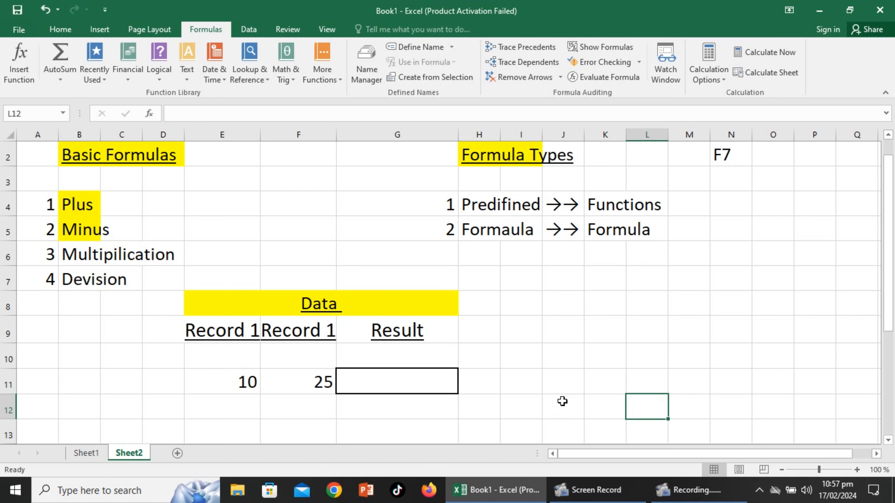
{"action": "left_click", "coordinate": [417, 421]}
{"action": "left_click", "coordinate": [386, 370]}
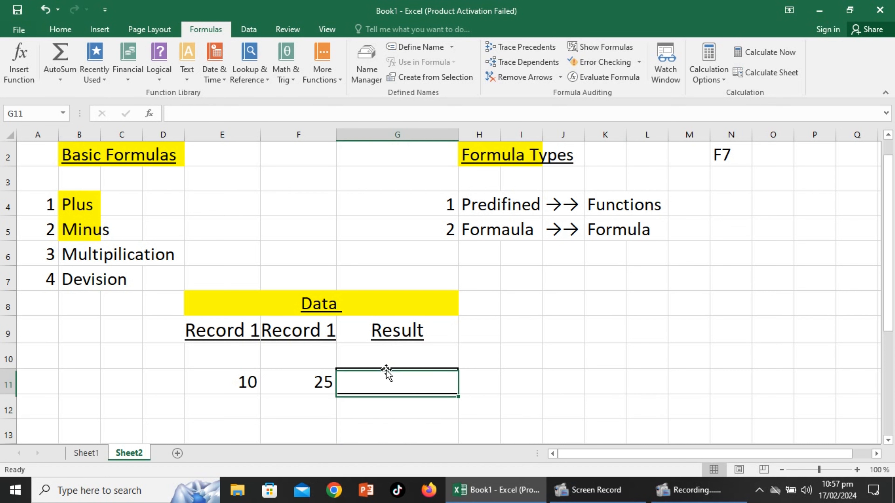
{"action": "left_click", "coordinate": [482, 234]}
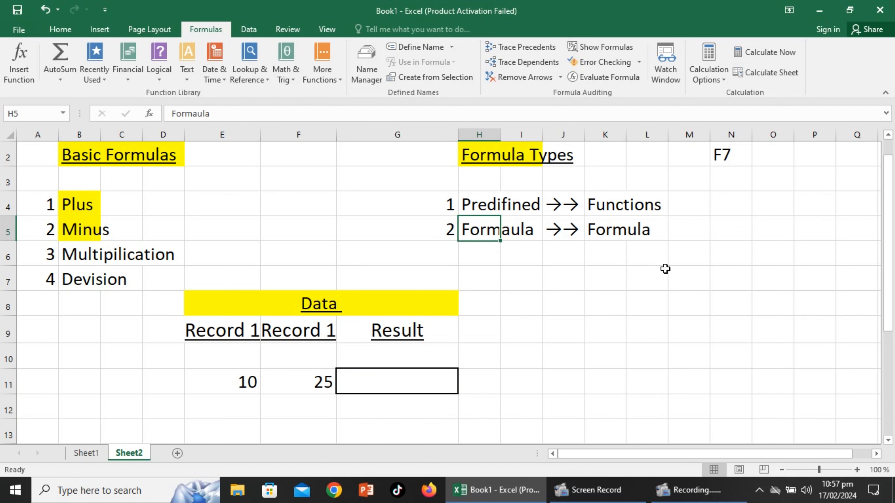
{"action": "left_click", "coordinate": [553, 260]}
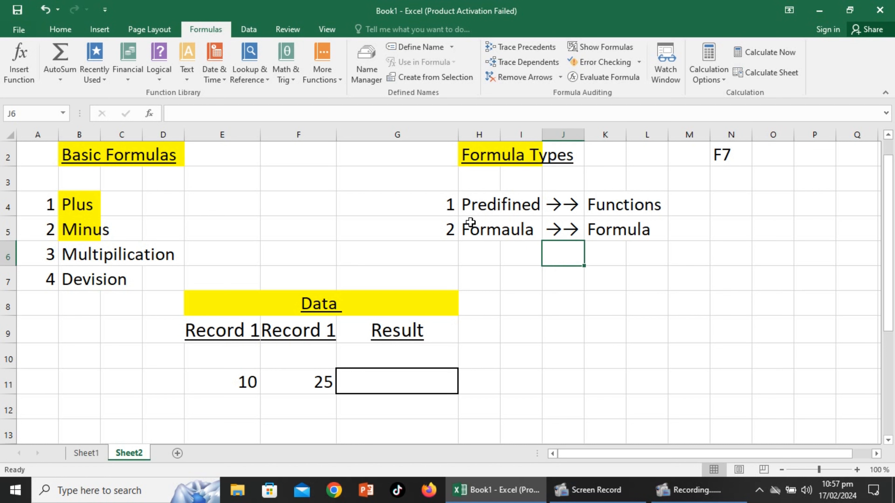
{"action": "left_click_drag", "start_coordinate": [471, 236], "coordinate": [650, 225]}
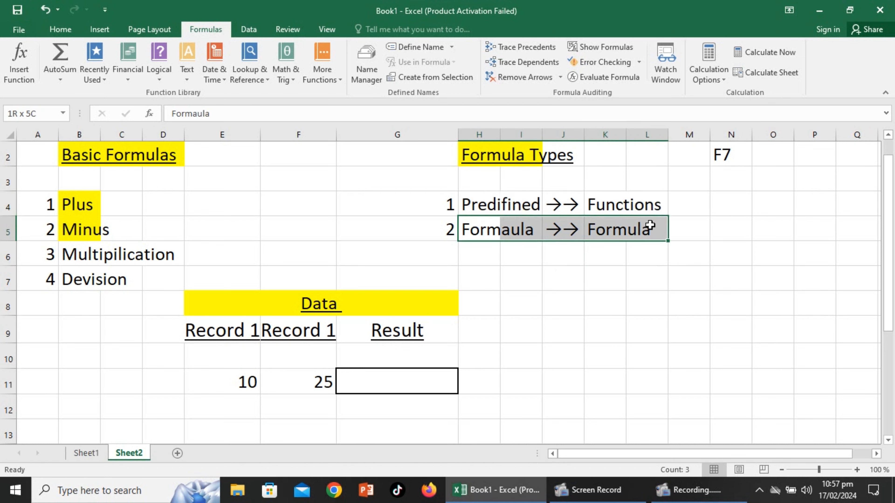
{"action": "left_click", "coordinate": [641, 321]}
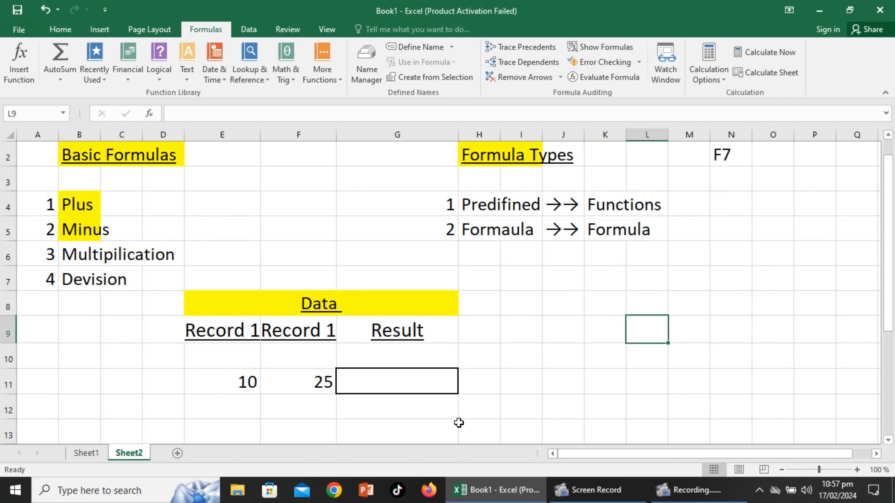
Enter =SUM(E11:F11) in result cell G11, picking E11 and extending the range to F11 with Extend Selection mode
{"action": "left_click", "coordinate": [372, 386]}
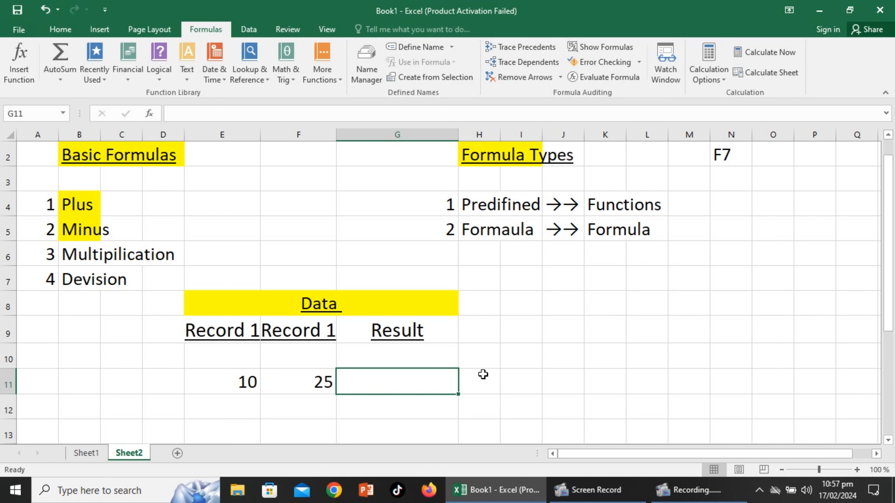
{"action": "type", "text": "="}
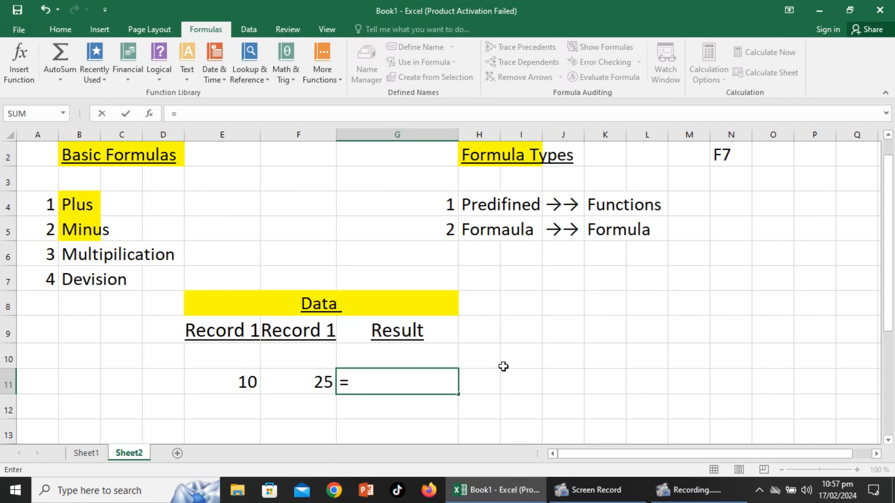
{"action": "type", "text": "sum"}
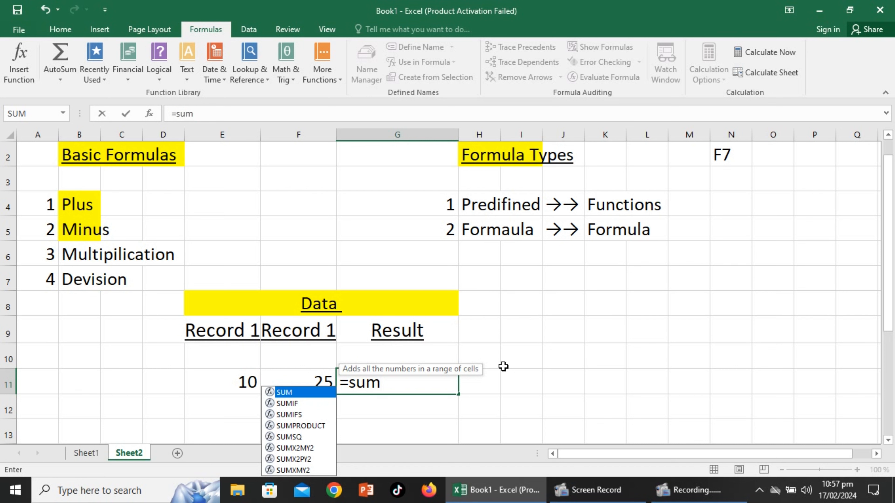
{"action": "type", "text": "("}
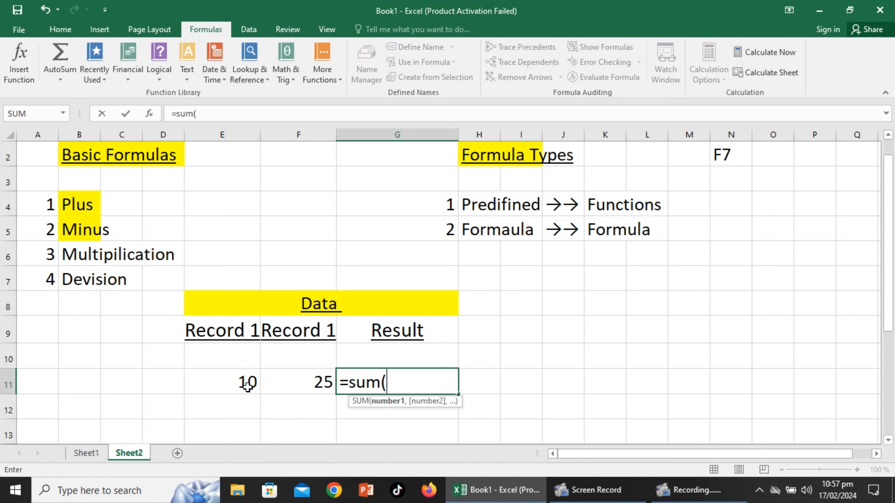
{"action": "left_click", "coordinate": [243, 381]}
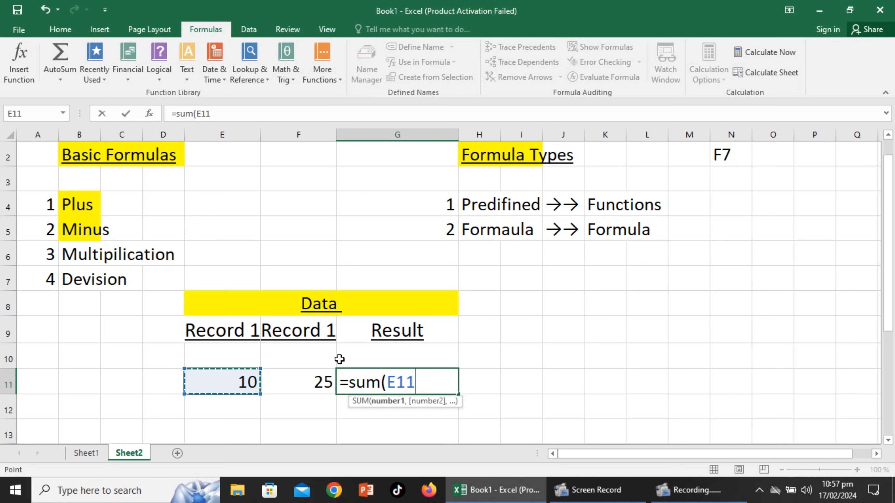
{"action": "key", "text": "F8"}
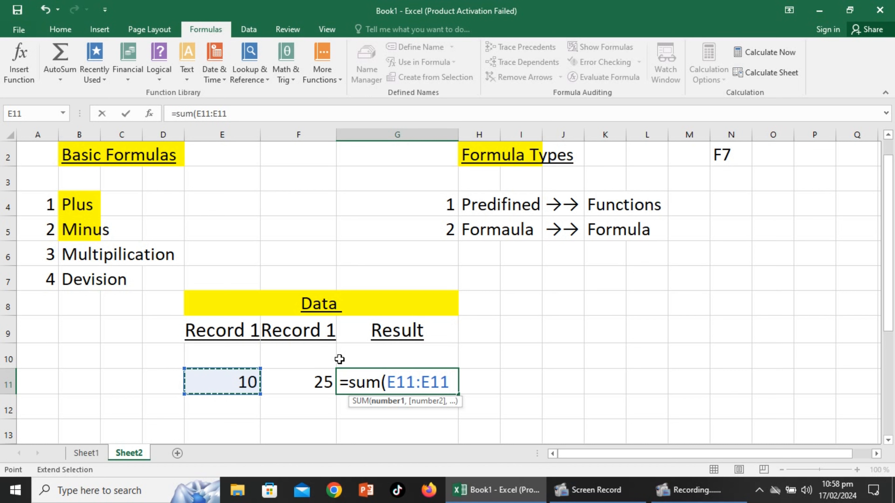
{"action": "left_click", "coordinate": [324, 384]}
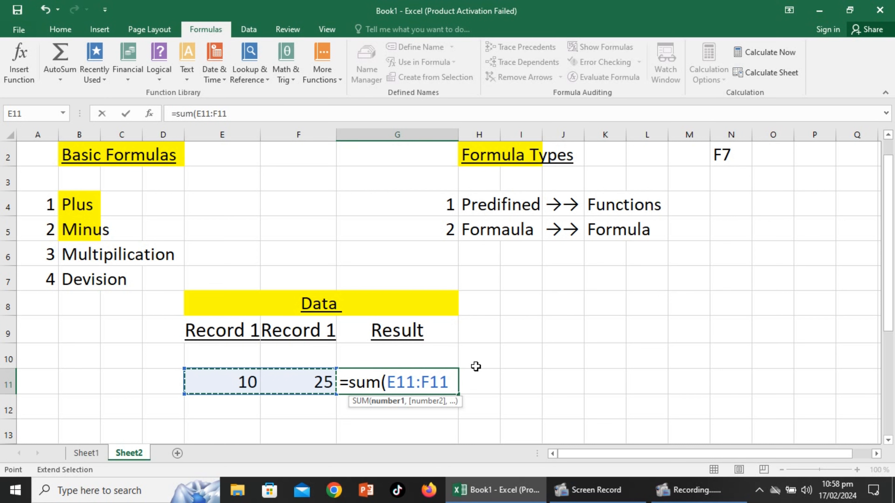
{"action": "key", "text": "Return"}
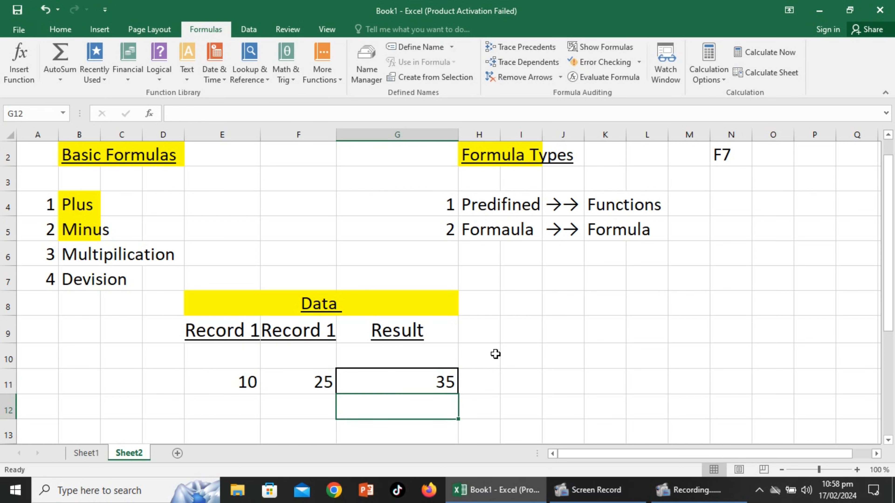
Replace the formula in G11 with a newly entered SUM of E11:F11, extending the range directly from E11 to the adjacent cell
{"action": "left_click", "coordinate": [438, 380]}
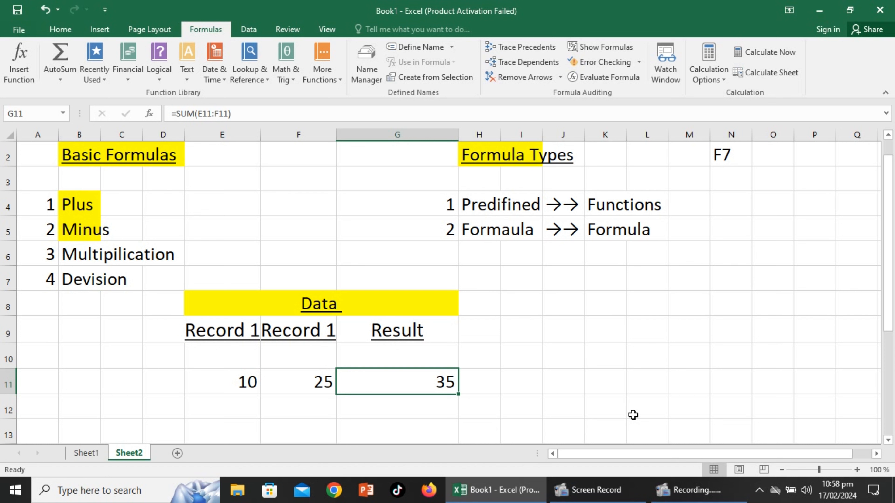
{"action": "type", "text": "=su"}
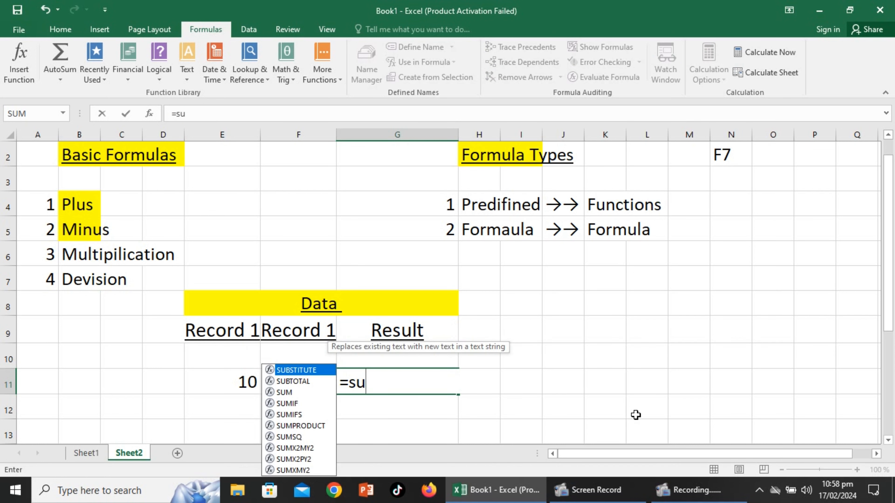
{"action": "type", "text": "m("}
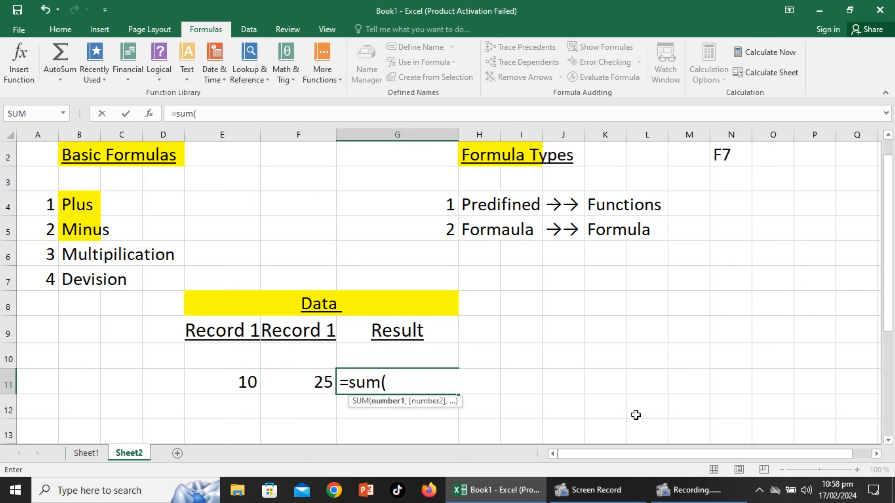
{"action": "left_click", "coordinate": [228, 376]}
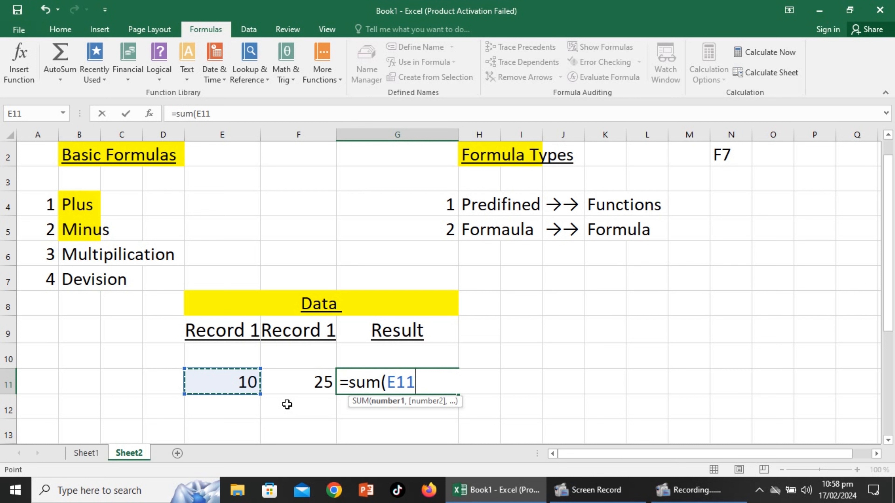
{"action": "key", "text": "shift+Right"}
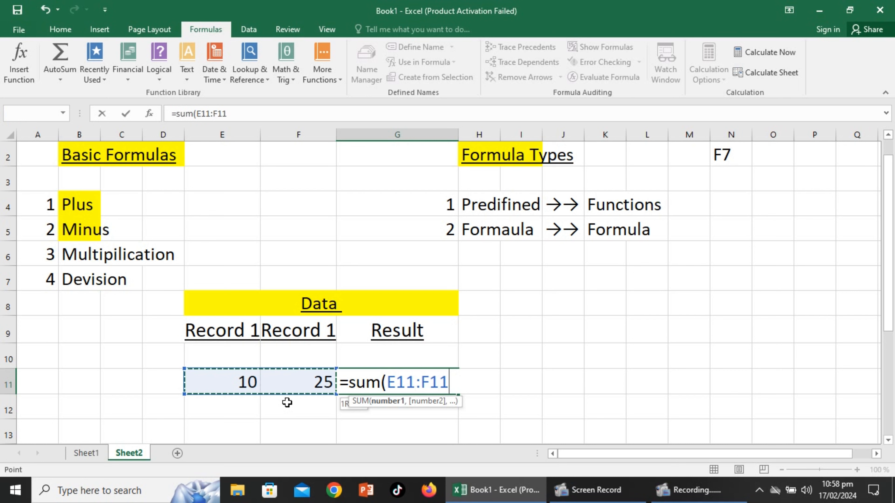
{"action": "key", "text": "Return"}
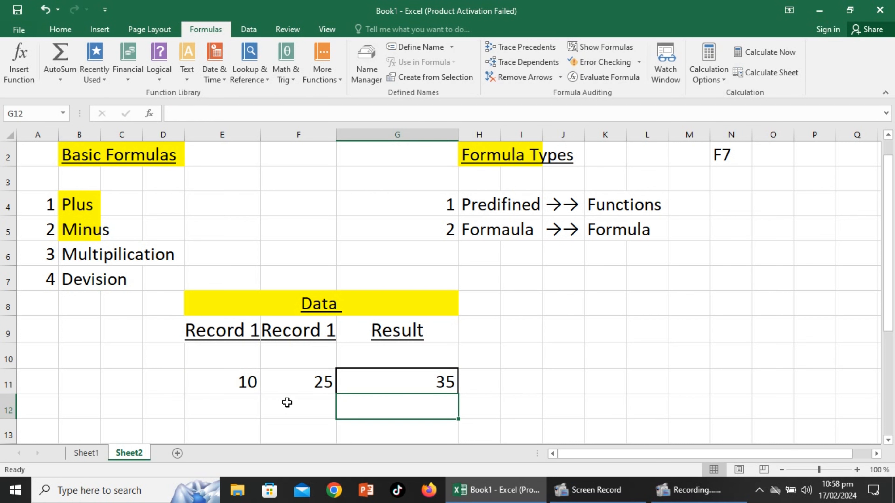
Change the two record values in the Data table to 15 in E11 and 50 in F11
{"action": "left_click", "coordinate": [287, 403]}
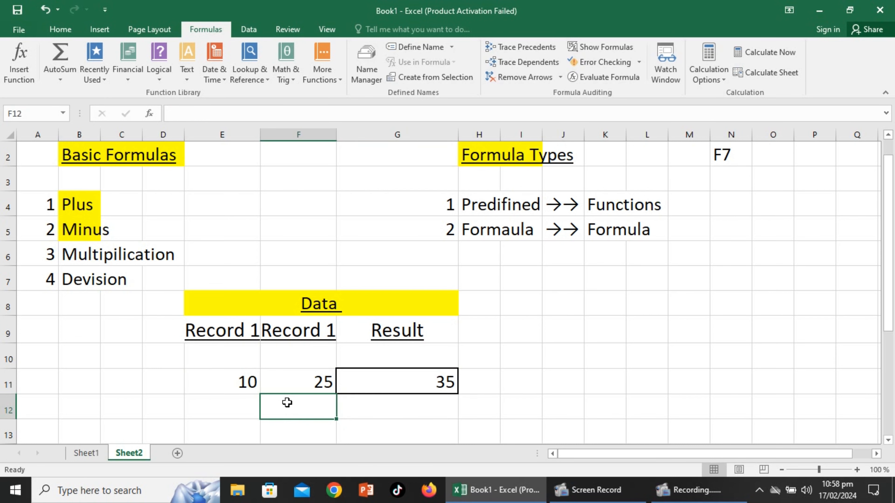
{"action": "key", "text": "Up"}
{"action": "key", "text": "Left"}
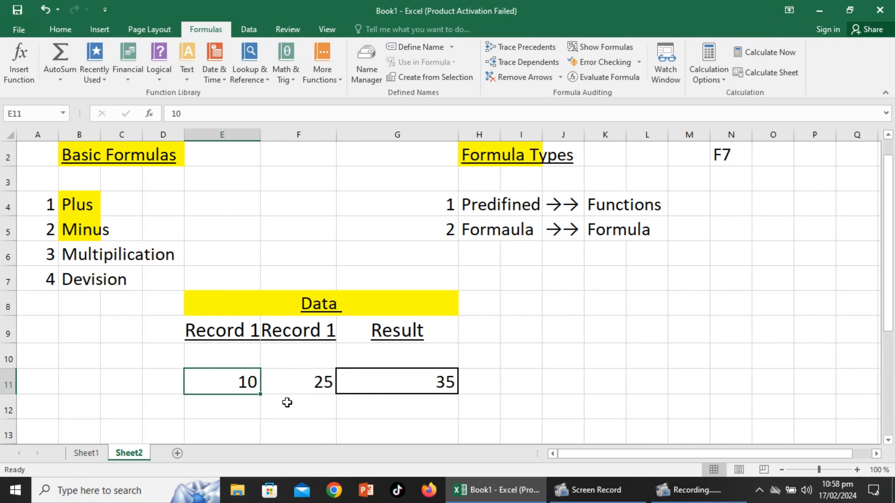
{"action": "type", "text": "15"}
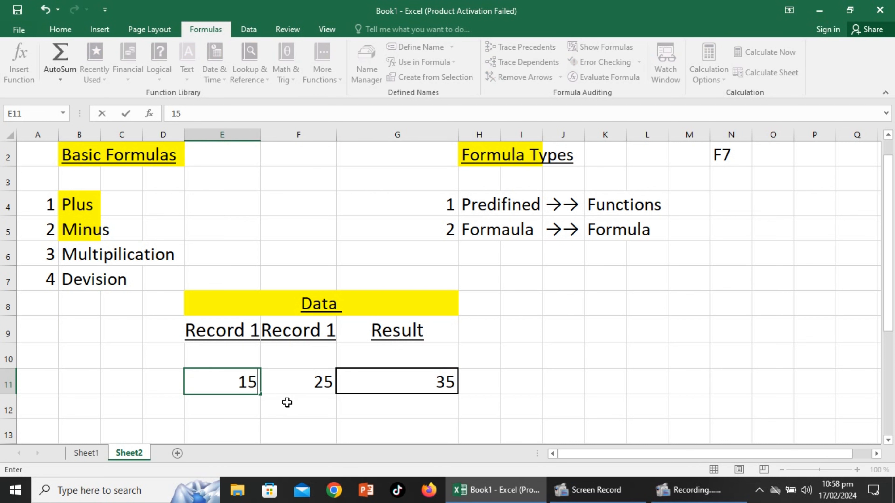
{"action": "key", "text": "Right"}
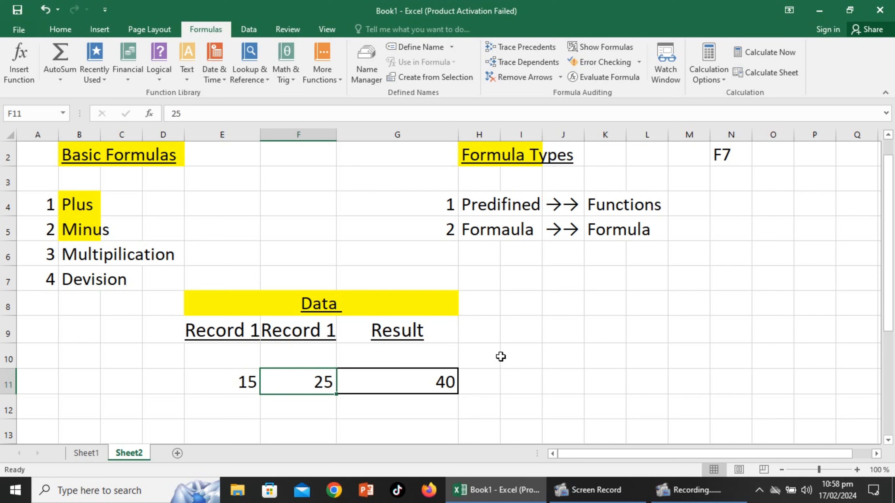
{"action": "type", "text": "50"}
{"action": "key", "text": "Return"}
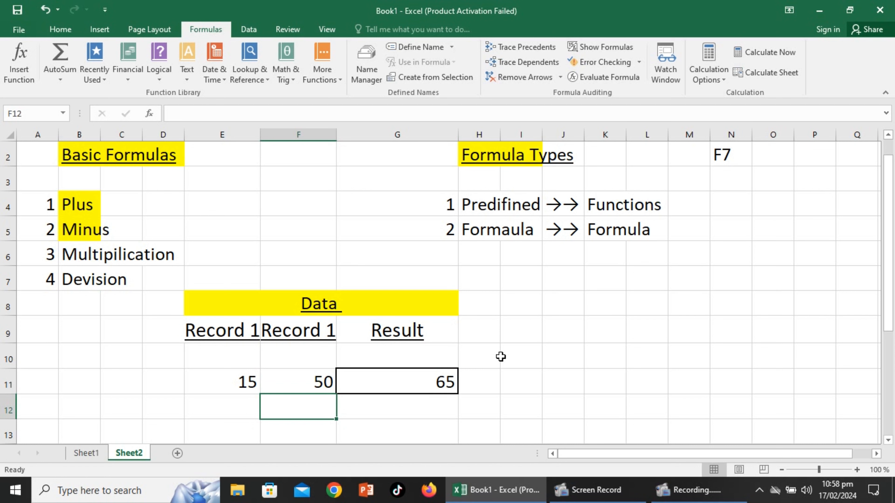
Clear the SUM formula from result cell G11
{"action": "left_click", "coordinate": [546, 354]}
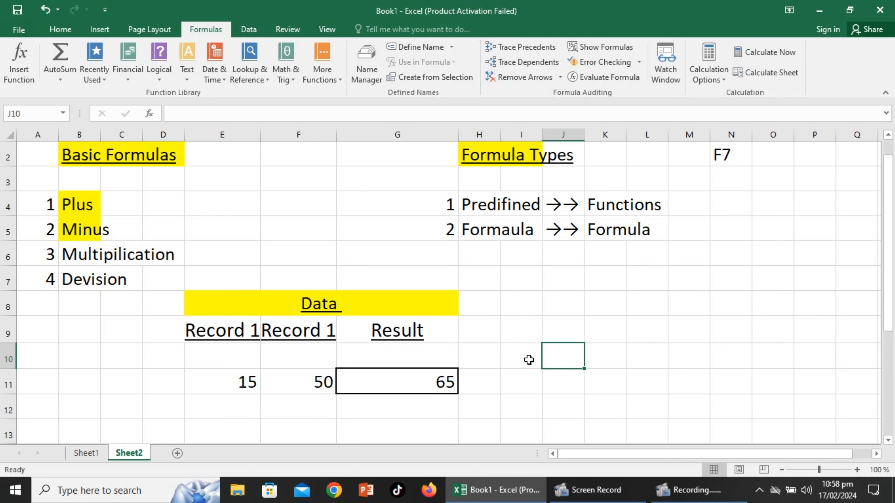
{"action": "left_click", "coordinate": [437, 383]}
{"action": "key", "text": "Delete"}
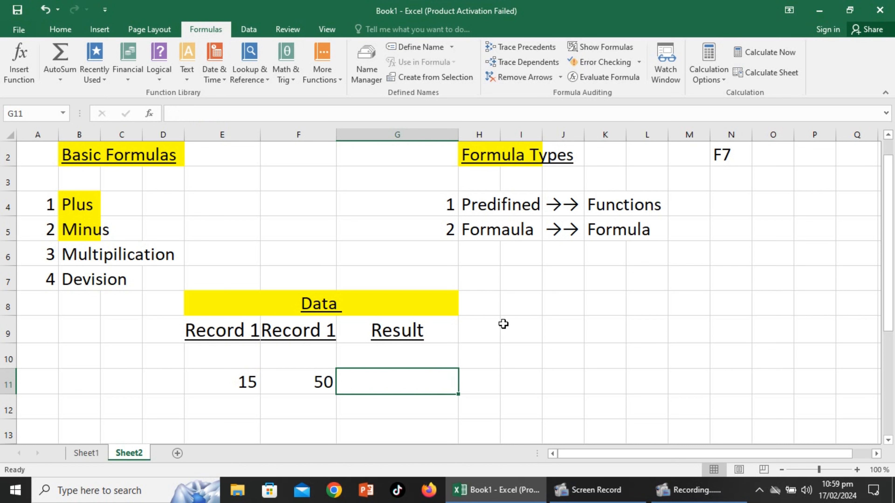
{"action": "left_click", "coordinate": [503, 324]}
Enter the addition formula =E11+F11 in result cell G11 and check the cell's formula
{"action": "left_click", "coordinate": [440, 380]}
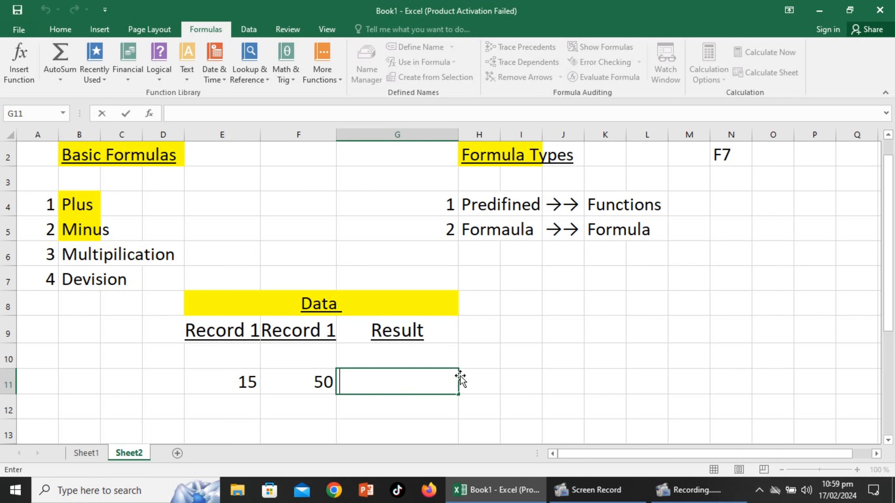
{"action": "type", "text": "="}
{"action": "left_click", "coordinate": [239, 382]}
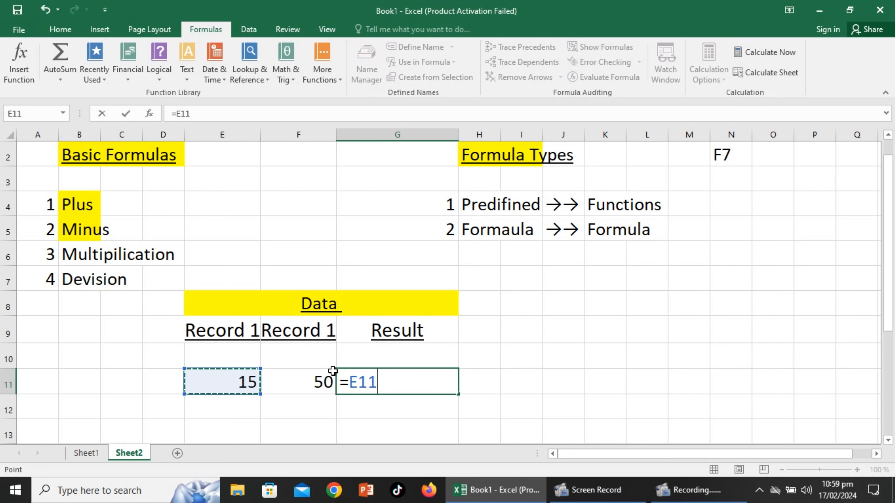
{"action": "type", "text": "+"}
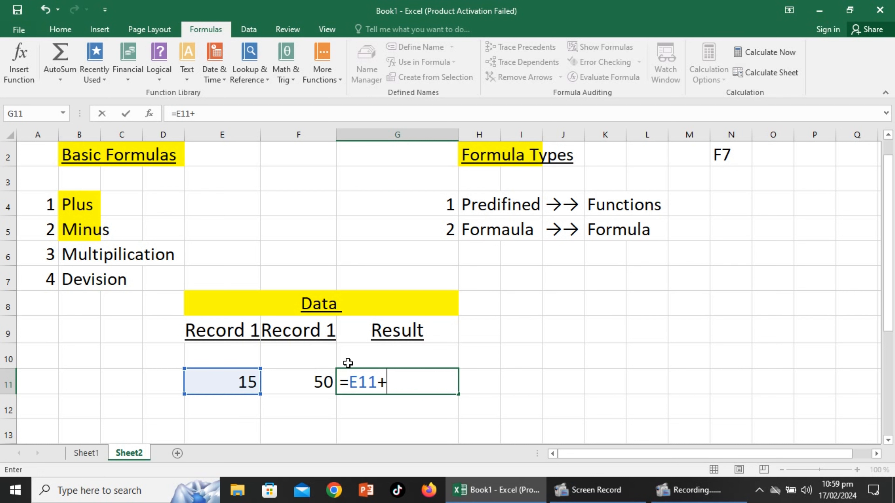
{"action": "left_click", "coordinate": [318, 386]}
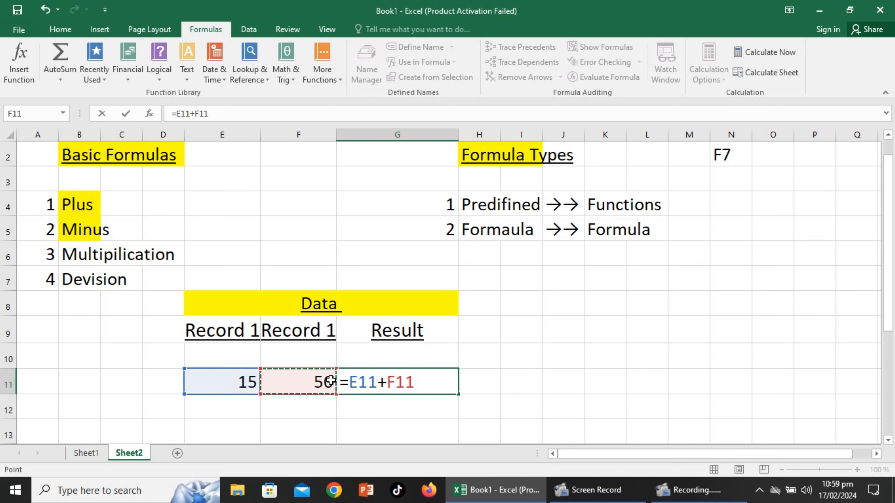
{"action": "key", "text": "Return"}
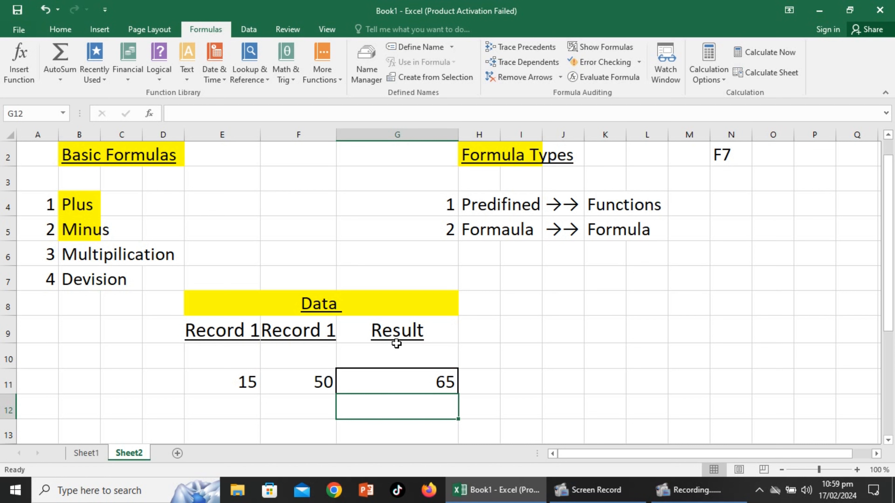
{"action": "left_click", "coordinate": [418, 382]}
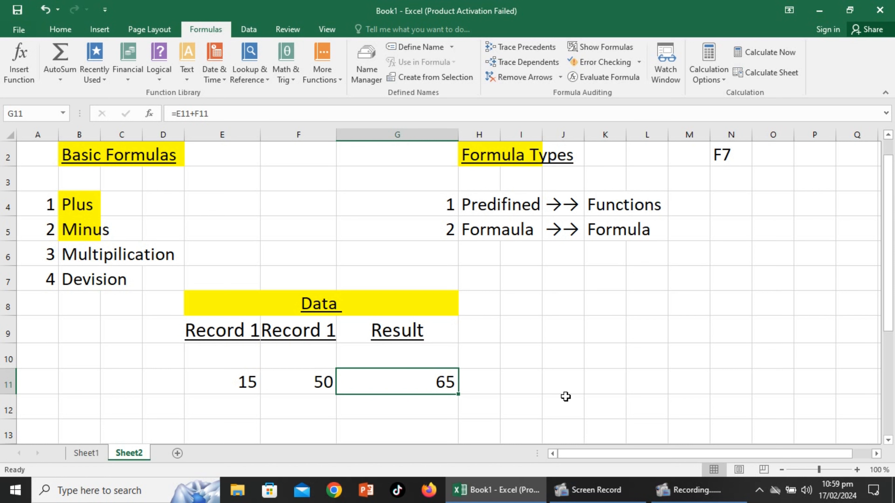
{"action": "key", "text": "ctrl+c"}
{"action": "left_click", "coordinate": [568, 389]}
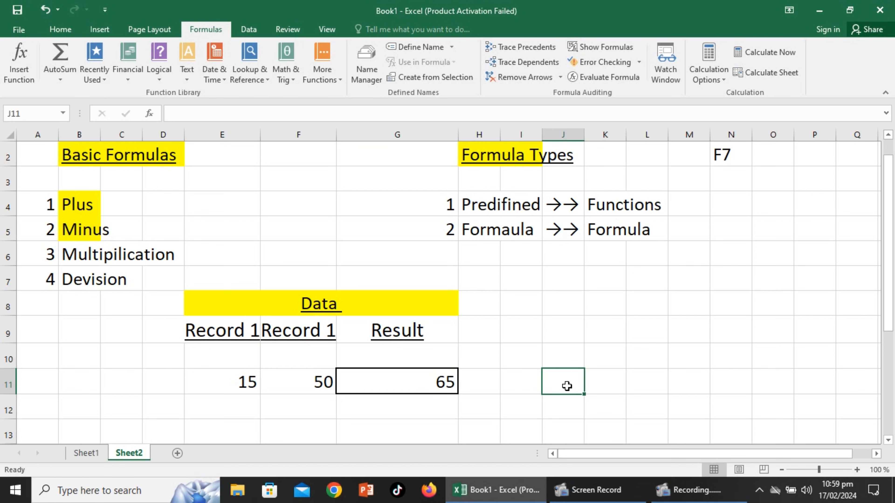
Enter the same addition formula =E11+F11 in the empty cell L12
{"action": "left_click", "coordinate": [659, 403]}
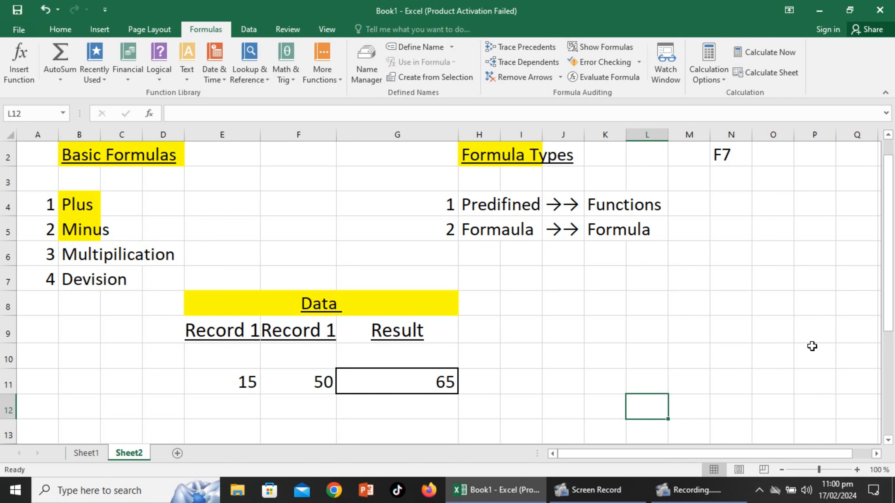
{"action": "type", "text": "="}
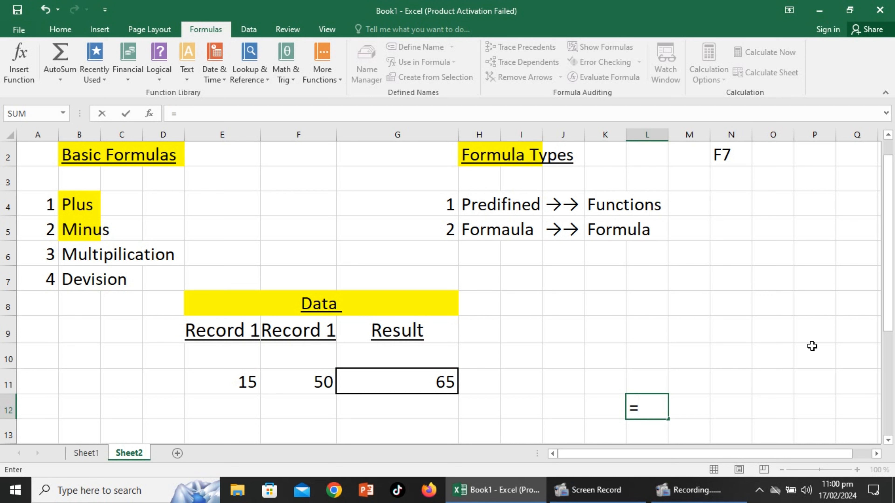
{"action": "left_click", "coordinate": [253, 372]}
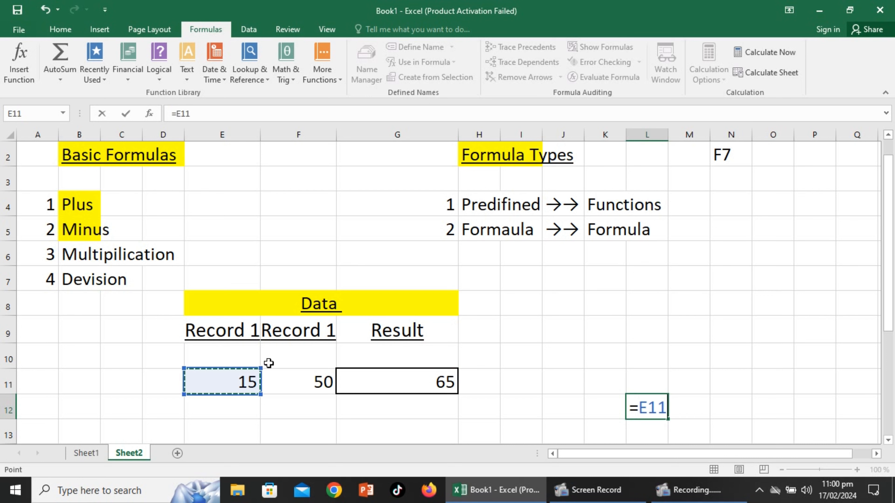
{"action": "type", "text": "+"}
{"action": "left_click", "coordinate": [313, 374]}
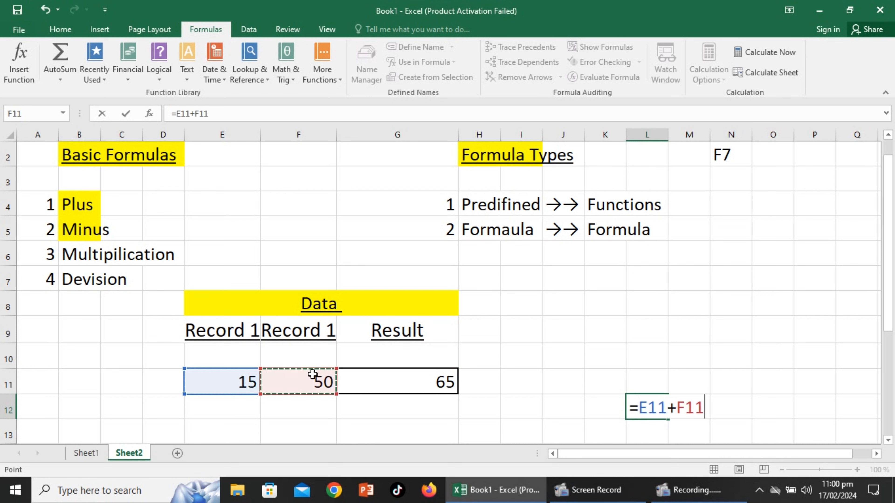
{"action": "key", "text": "Return"}
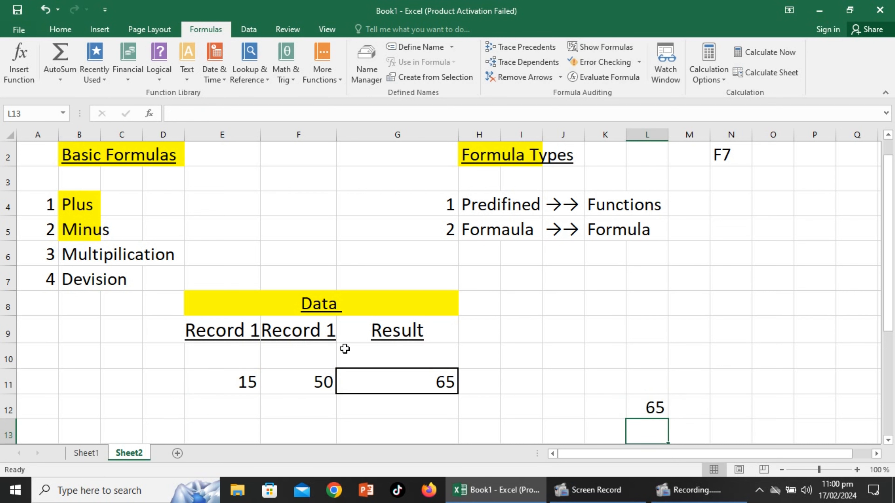
Compare result cell G11 with L12 and clear the formula from L12
{"action": "left_click", "coordinate": [438, 381]}
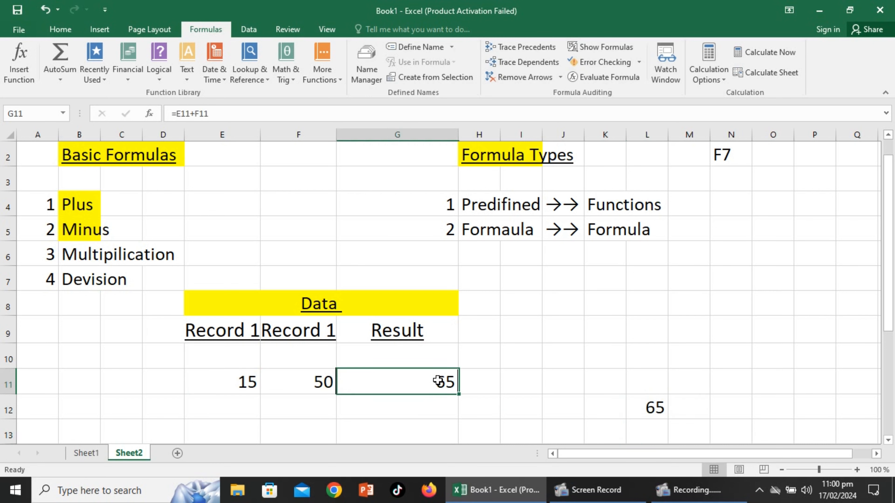
{"action": "left_click", "coordinate": [655, 408]}
{"action": "key", "text": "BackSpace"}
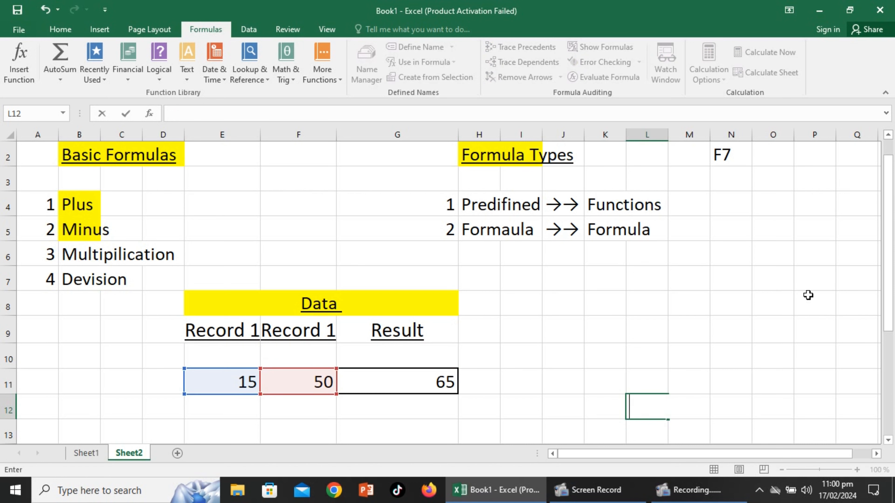
Clear the addition formula from result cell G11
{"action": "left_click", "coordinate": [372, 246]}
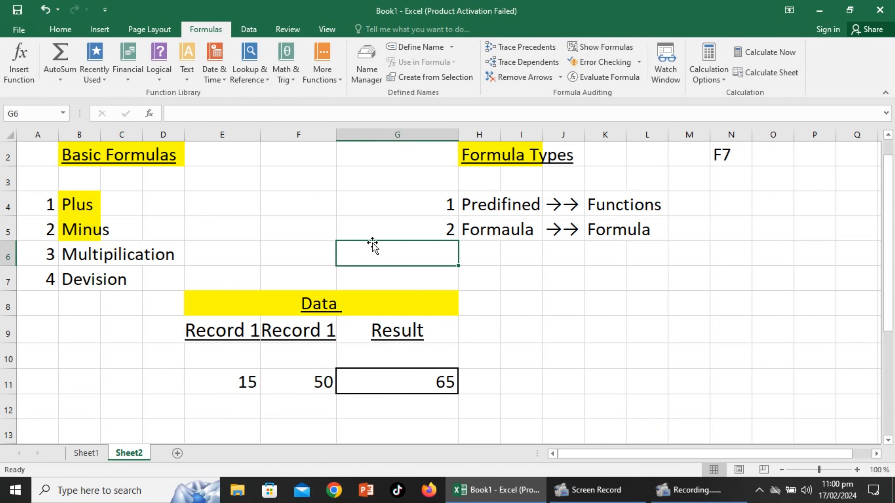
{"action": "left_click", "coordinate": [461, 390]}
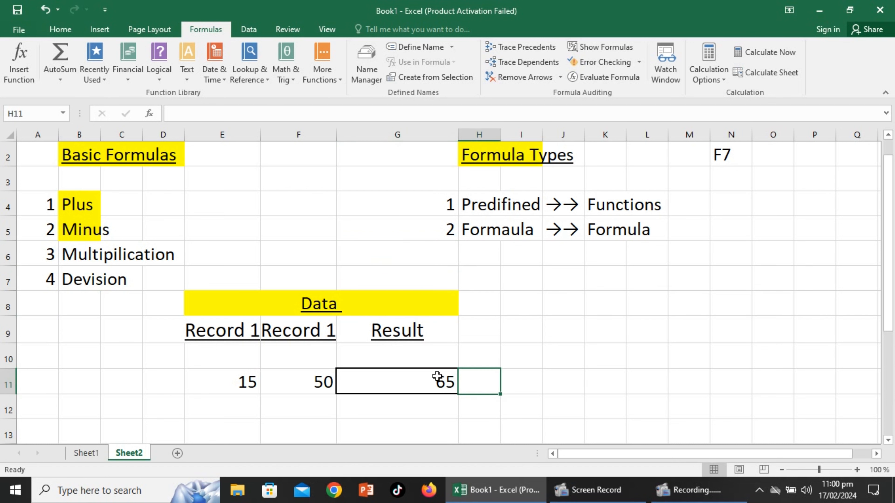
{"action": "left_click", "coordinate": [437, 377]}
{"action": "key", "text": "Delete"}
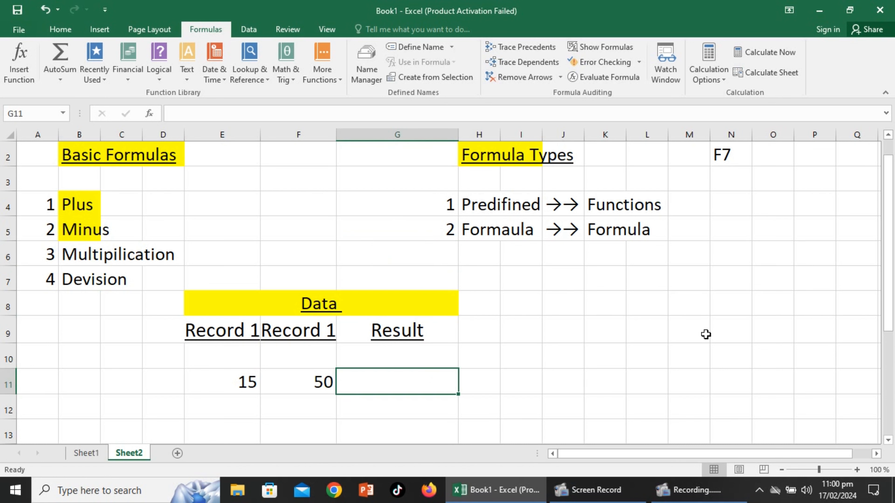
{"action": "left_click", "coordinate": [717, 325]}
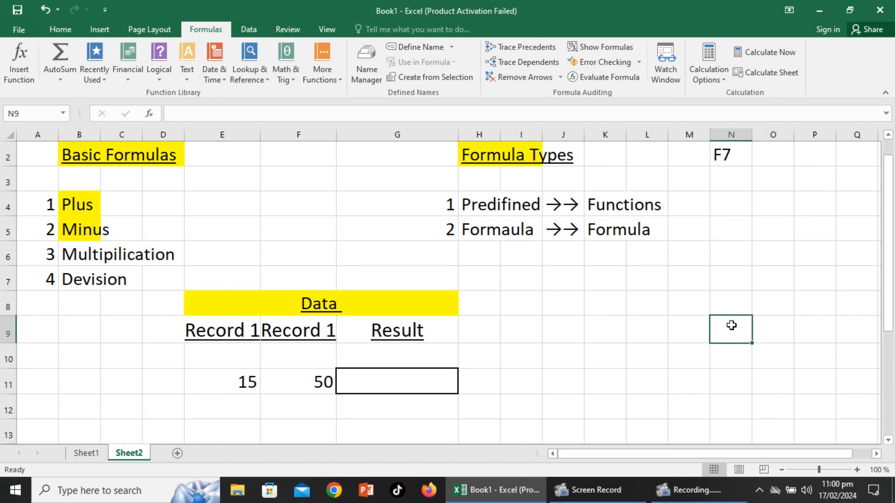
Enter the subtraction formula =E11-F11 in result cell G11, using the two record values in row 11
{"action": "left_click", "coordinate": [214, 385]}
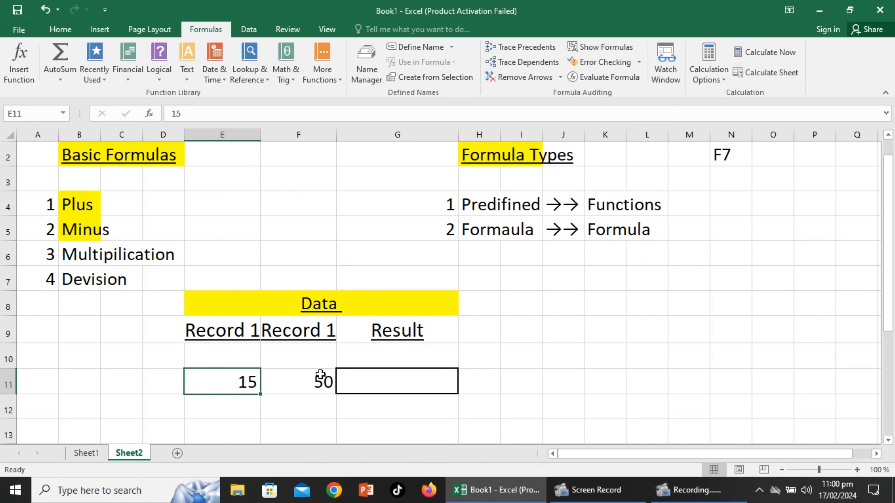
{"action": "left_click", "coordinate": [318, 381]}
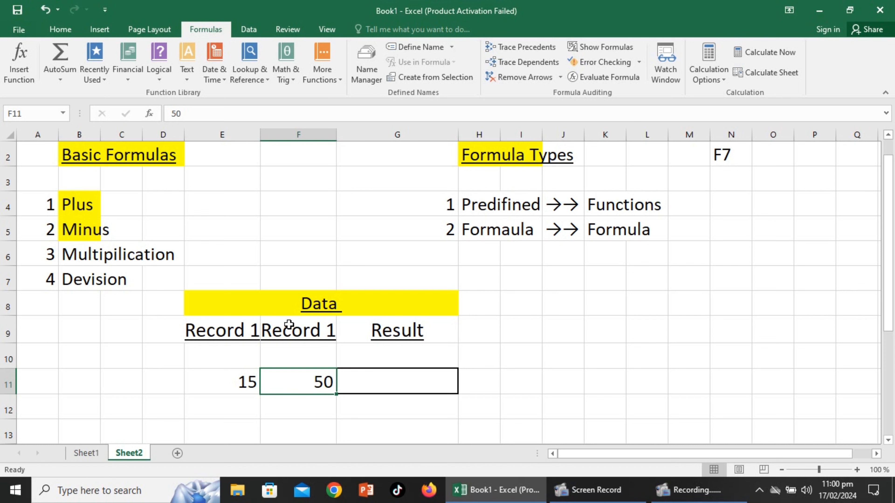
{"action": "left_click", "coordinate": [391, 382]}
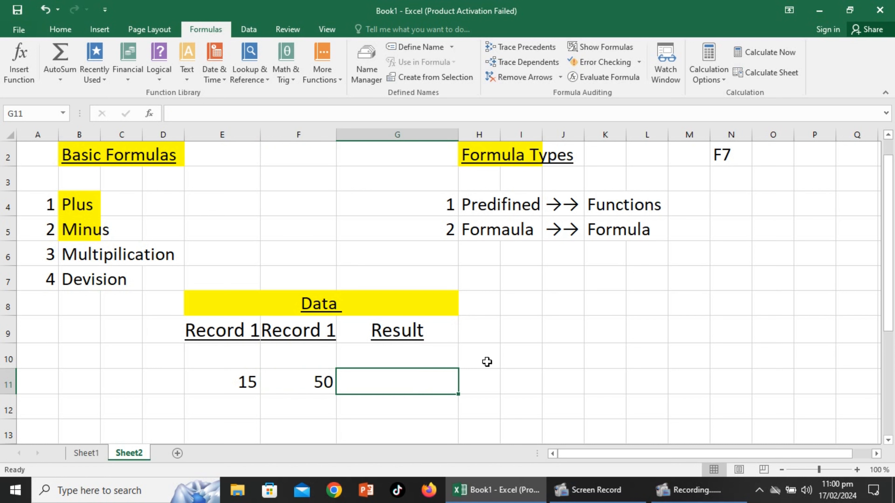
{"action": "type", "text": "="}
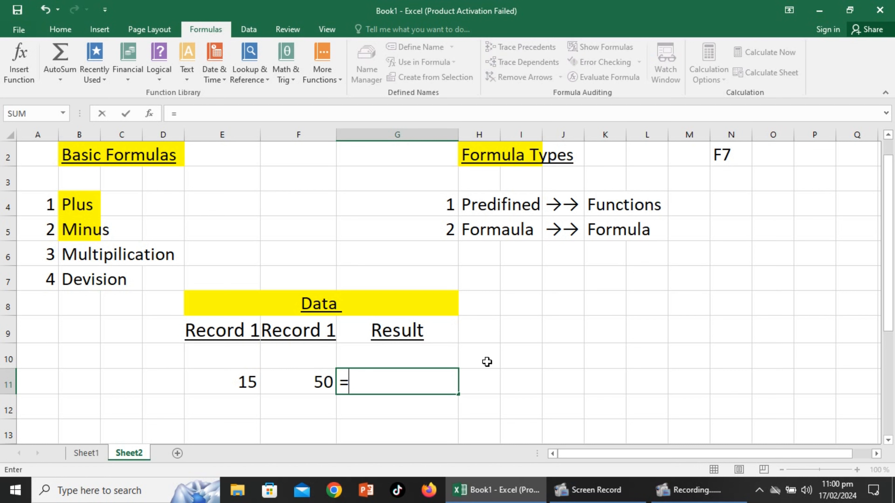
{"action": "left_click", "coordinate": [249, 383]}
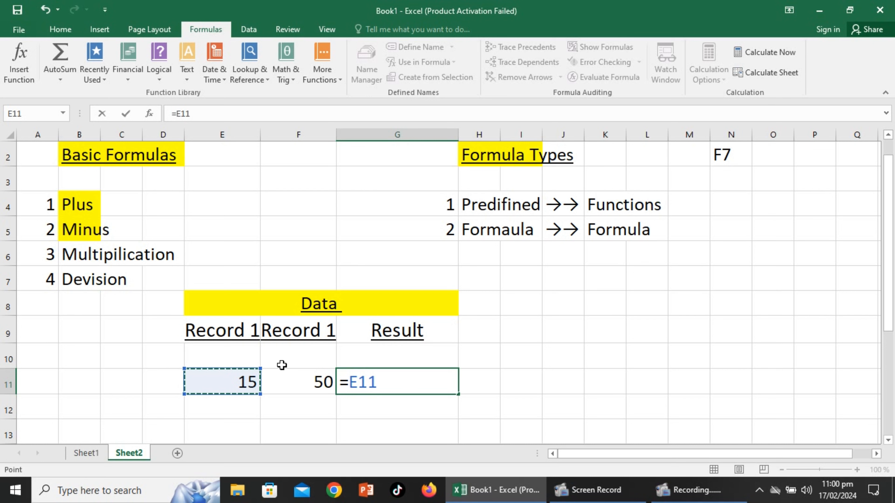
{"action": "type", "text": "-"}
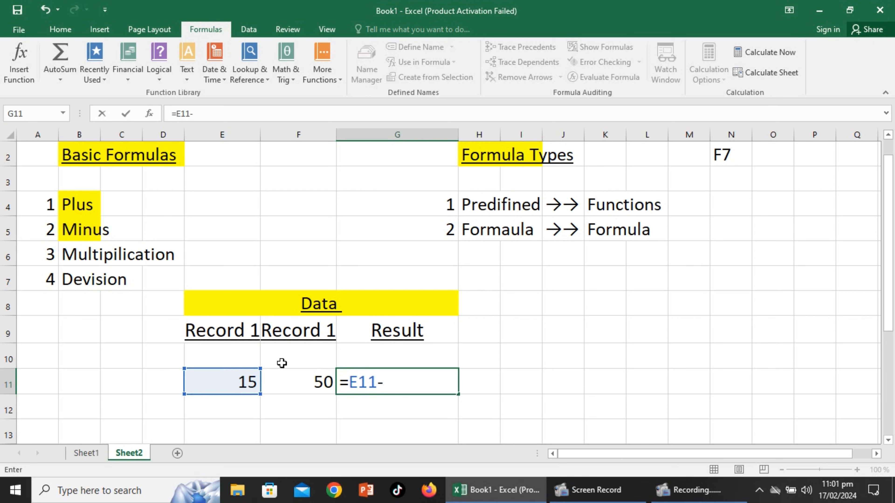
{"action": "left_click", "coordinate": [314, 384]}
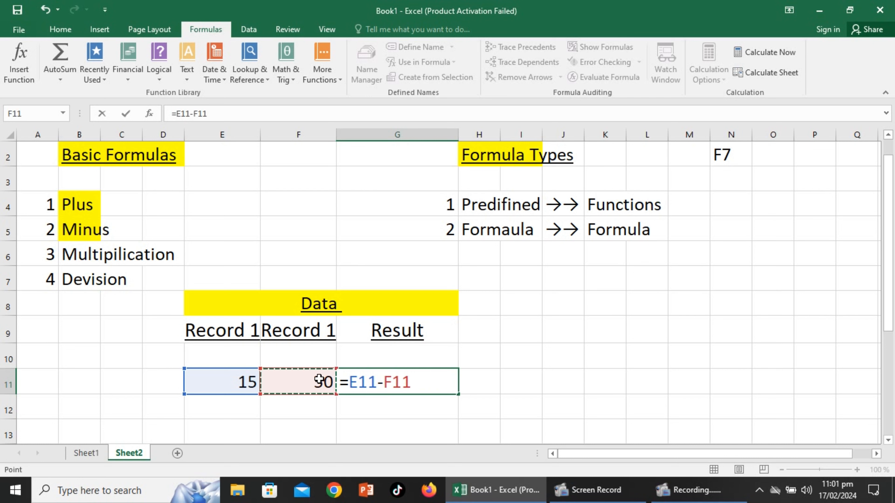
{"action": "key", "text": "Return"}
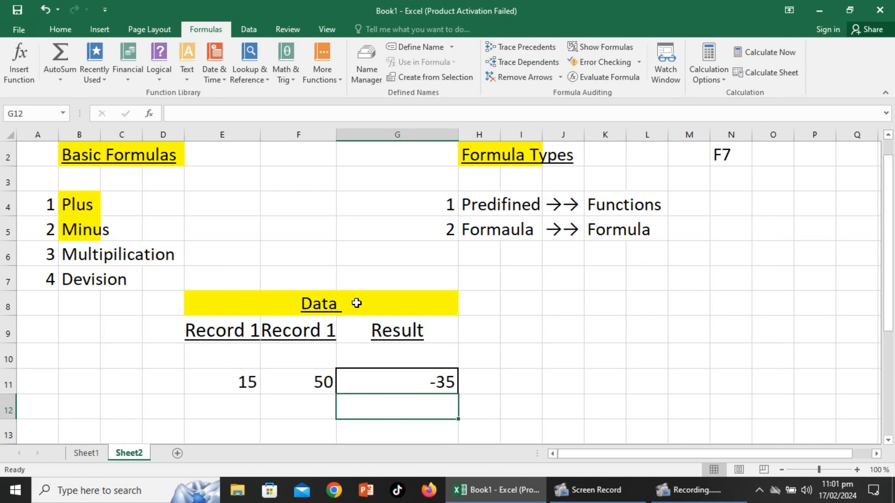
Test the subtraction formula by setting the first record value in E11 to 85 and finally to 125
{"action": "left_click", "coordinate": [228, 385]}
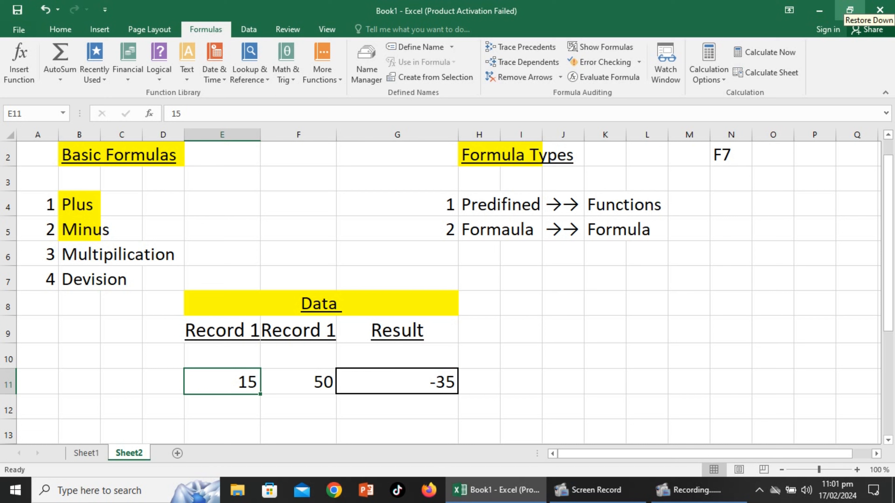
{"action": "type", "text": "85"}
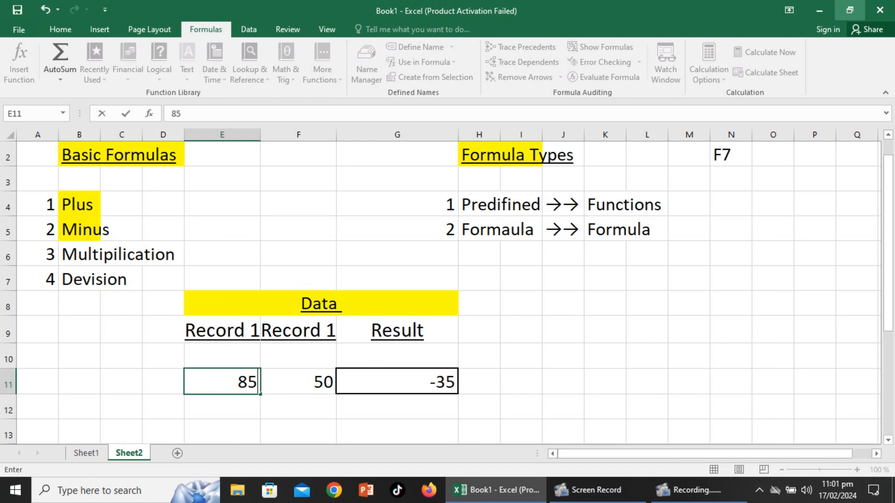
{"action": "key", "text": "Return"}
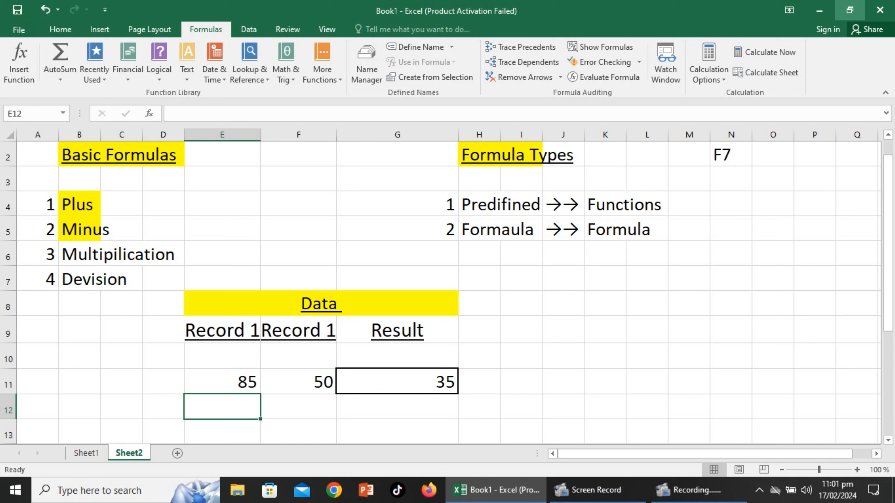
{"action": "left_click", "coordinate": [222, 382]}
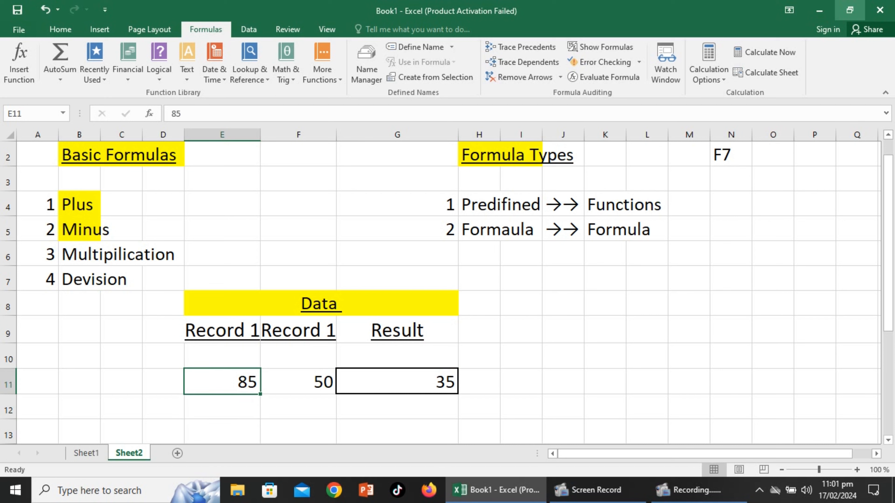
{"action": "type", "text": "125"}
{"action": "key", "text": "Return"}
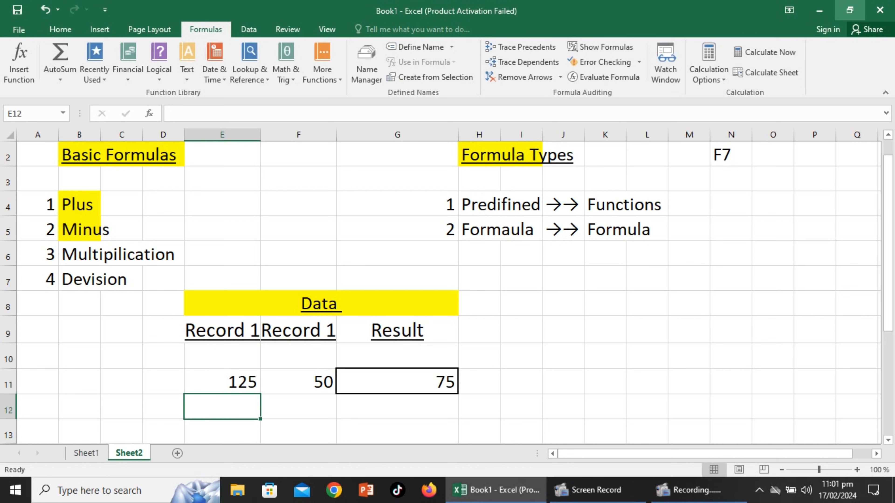
Check the subtraction formula in result cell G11 and clear it
{"action": "left_click", "coordinate": [616, 306]}
{"action": "left_click", "coordinate": [440, 374]}
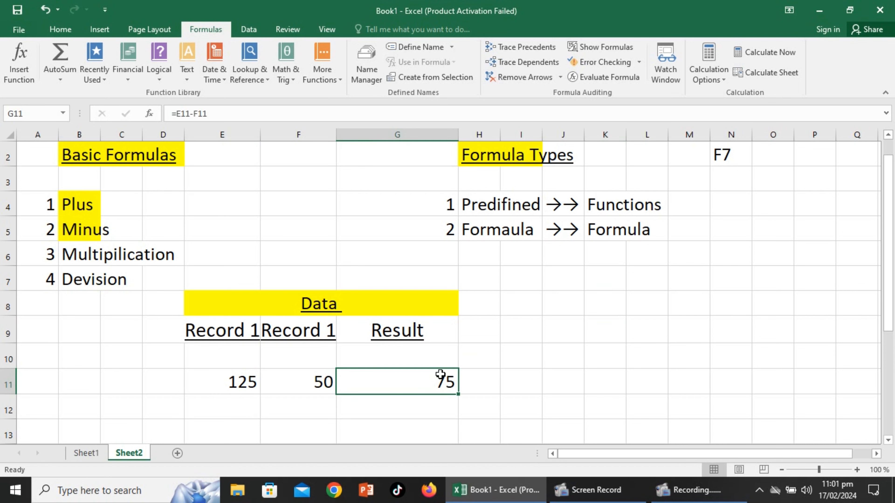
{"action": "double_click", "coordinate": [441, 374]}
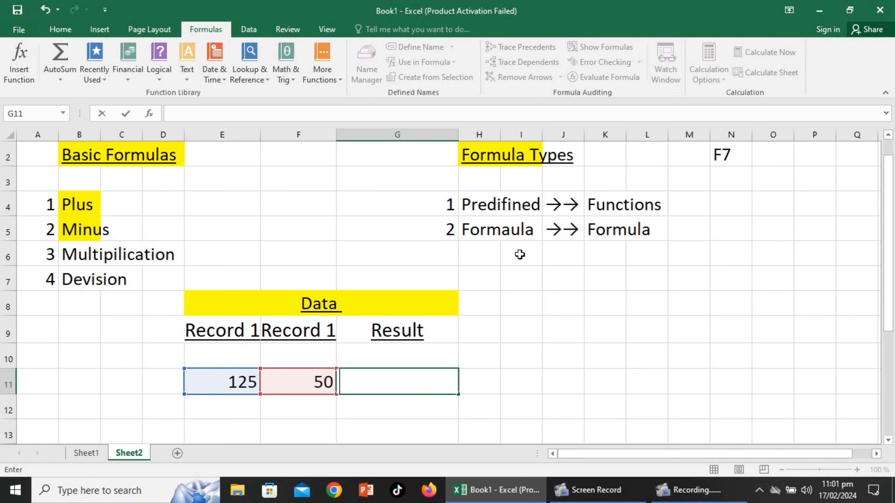
{"action": "left_click", "coordinate": [583, 360]}
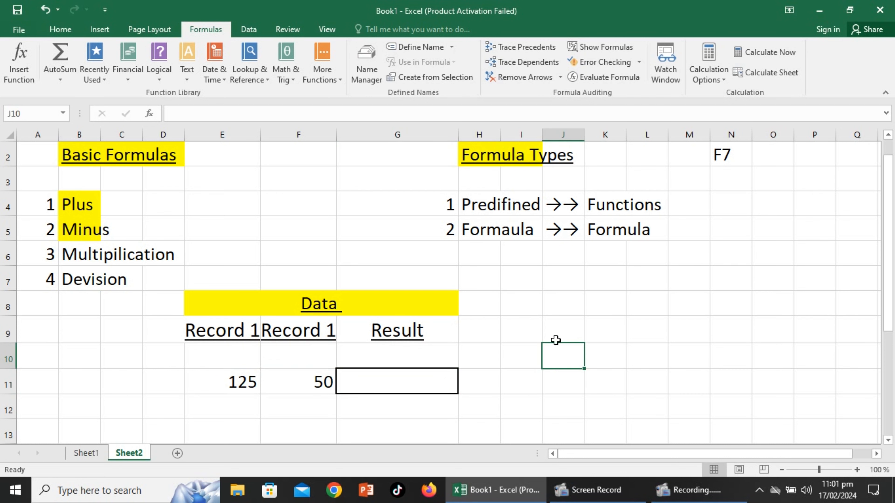
Enter the multiplication formula =E11*F11 in result cell G11 to multiply the two record values
{"action": "left_click", "coordinate": [69, 257]}
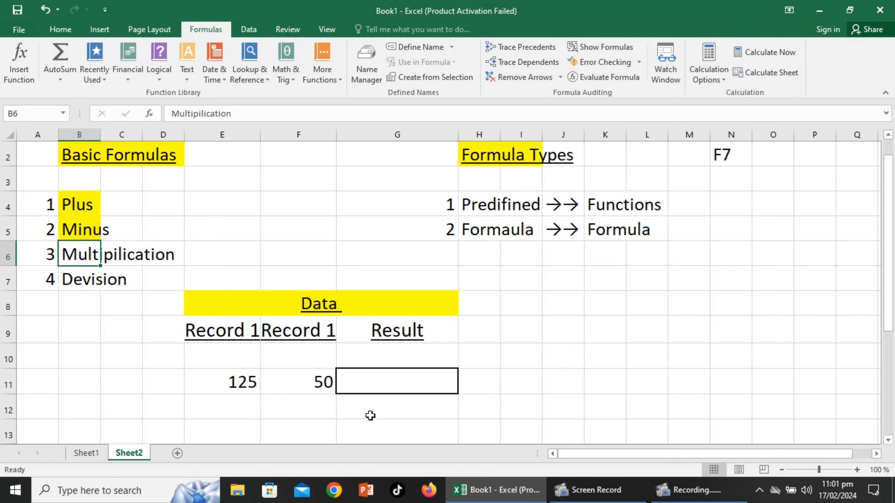
{"action": "left_click", "coordinate": [239, 385]}
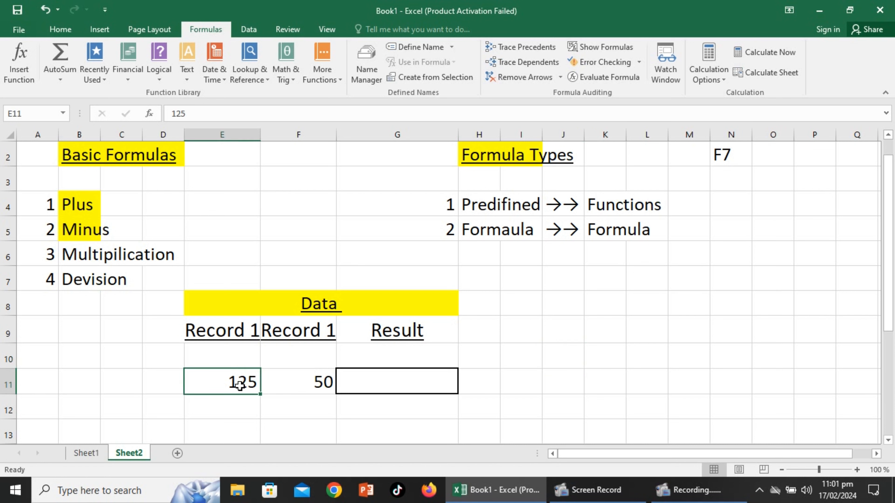
{"action": "left_click", "coordinate": [302, 382]}
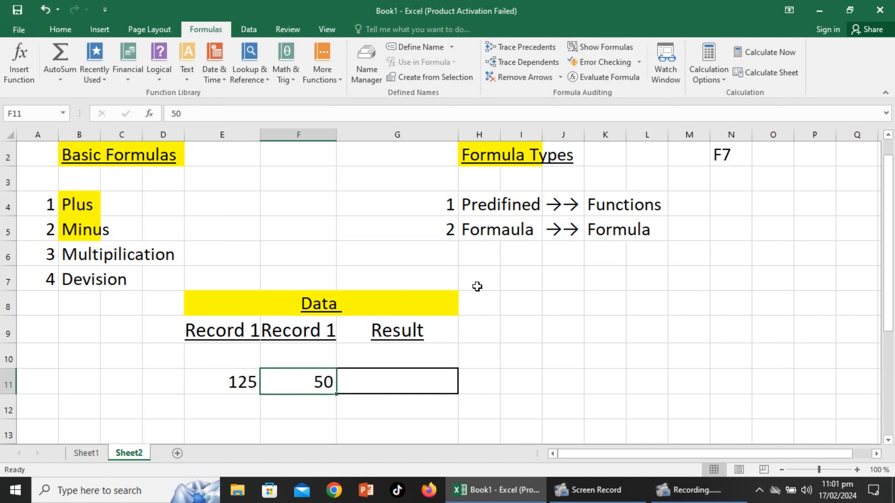
{"action": "left_click", "coordinate": [513, 373]}
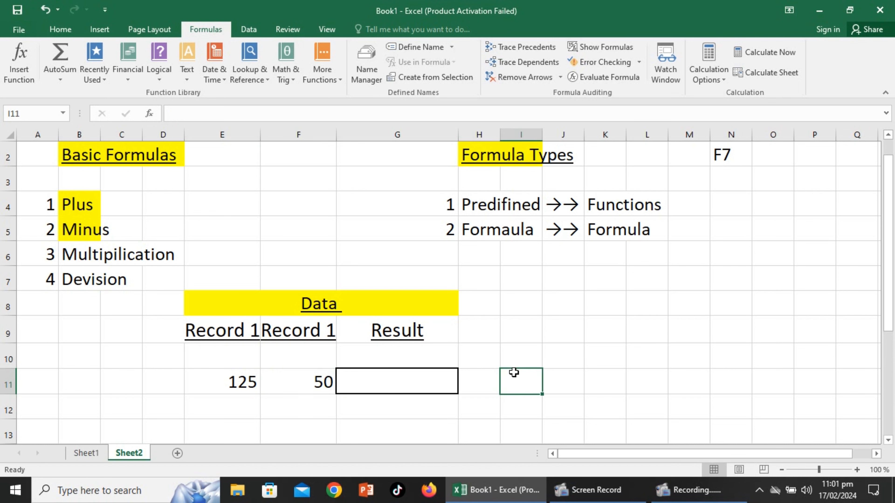
{"action": "left_click", "coordinate": [405, 382]}
{"action": "type", "text": "="}
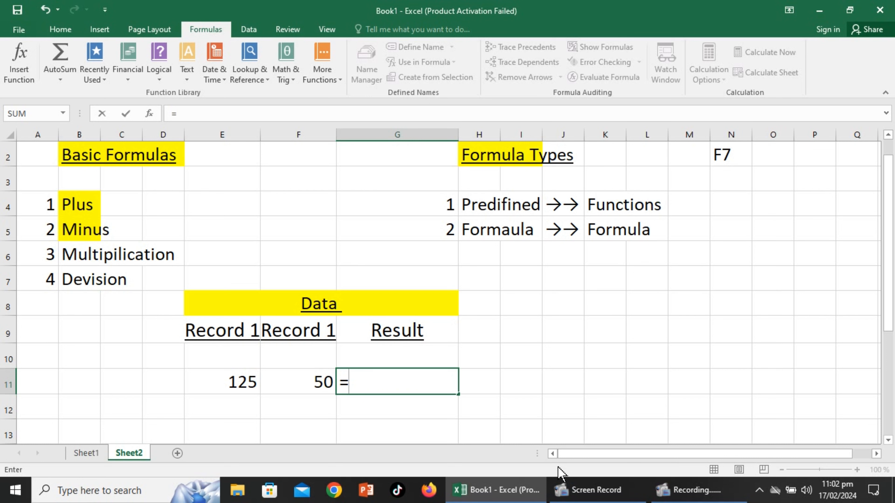
{"action": "key", "text": "Left"}
{"action": "key", "text": "Left"}
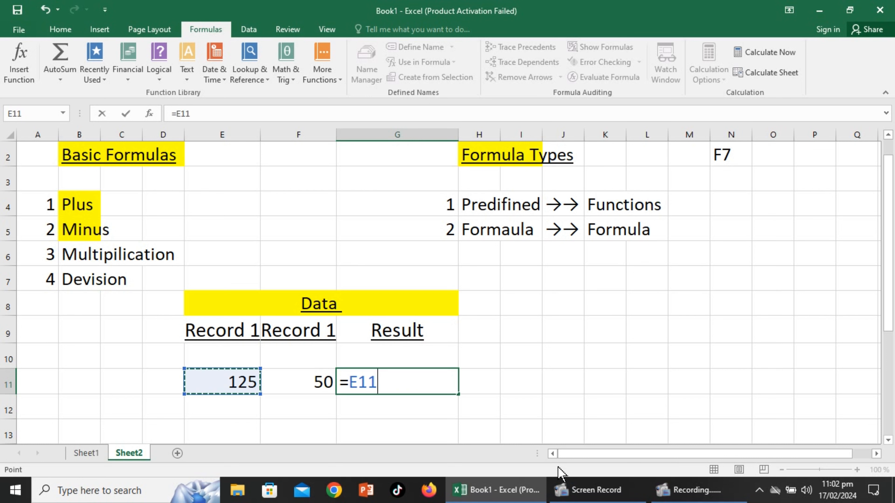
{"action": "type", "text": "*"}
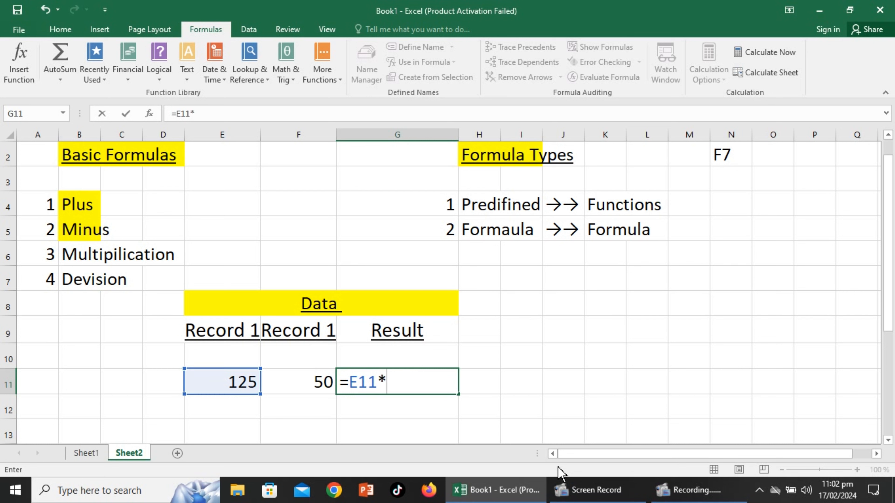
{"action": "key", "text": "Right"}
{"action": "key", "text": "Left"}
{"action": "key", "text": "Left"}
{"action": "key", "text": "Left"}
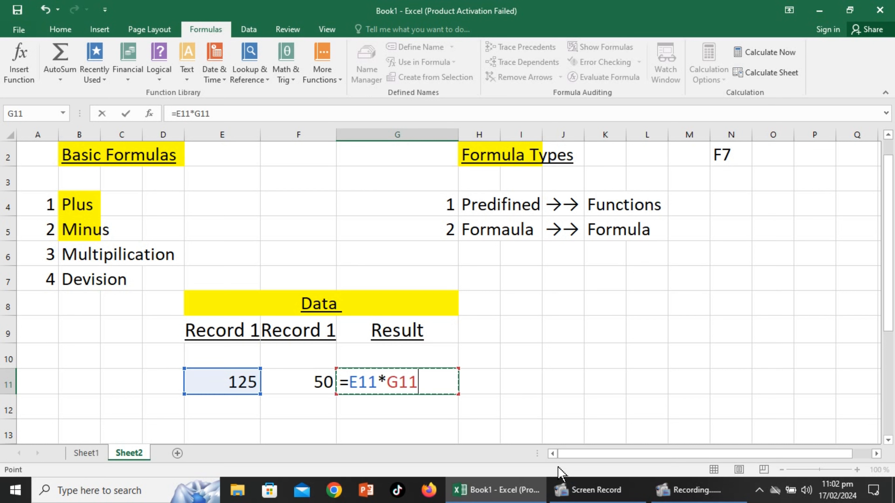
{"action": "key", "text": "Right"}
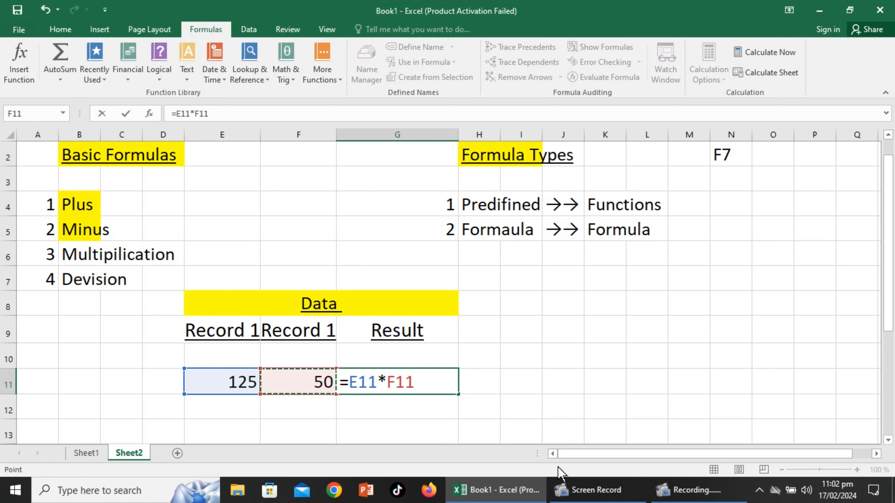
{"action": "key", "text": "Return"}
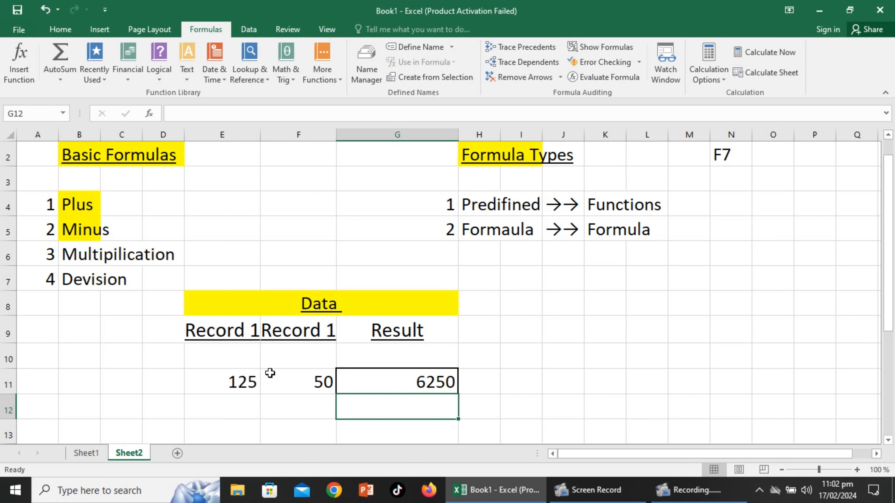
Inspect the record values in E11 and F11 and the multiplication formula in result cell G11
{"action": "left_click", "coordinate": [254, 380]}
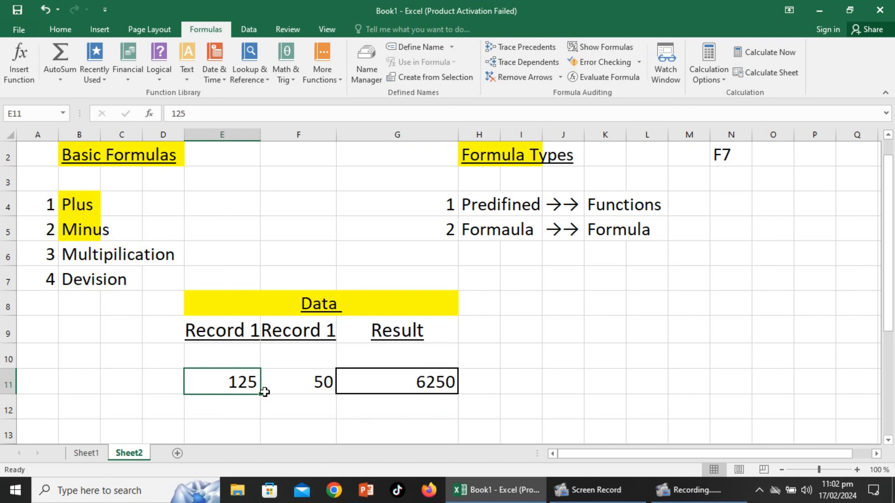
{"action": "left_click", "coordinate": [303, 382]}
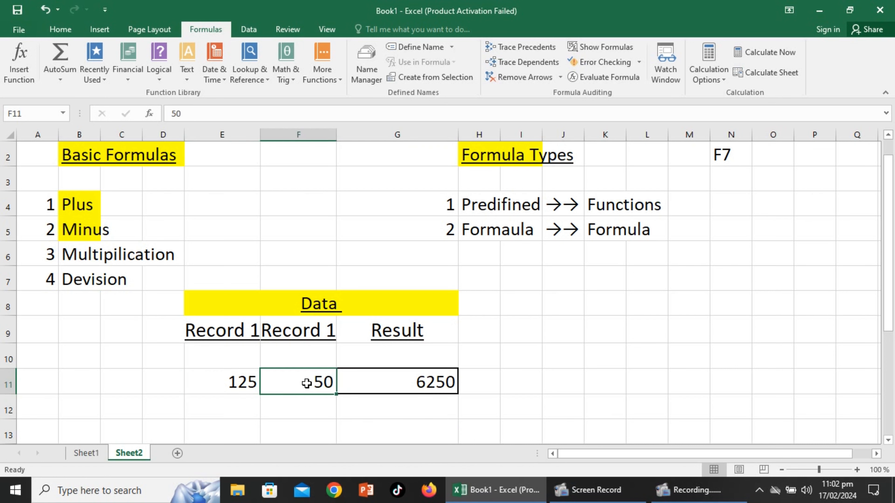
{"action": "left_click", "coordinate": [413, 385]}
{"action": "left_click", "coordinate": [631, 349]}
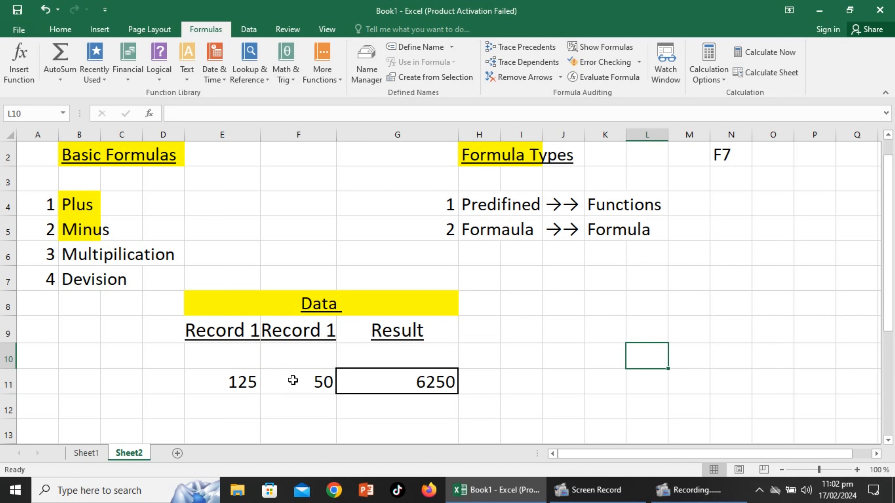
{"action": "left_click", "coordinate": [318, 381]}
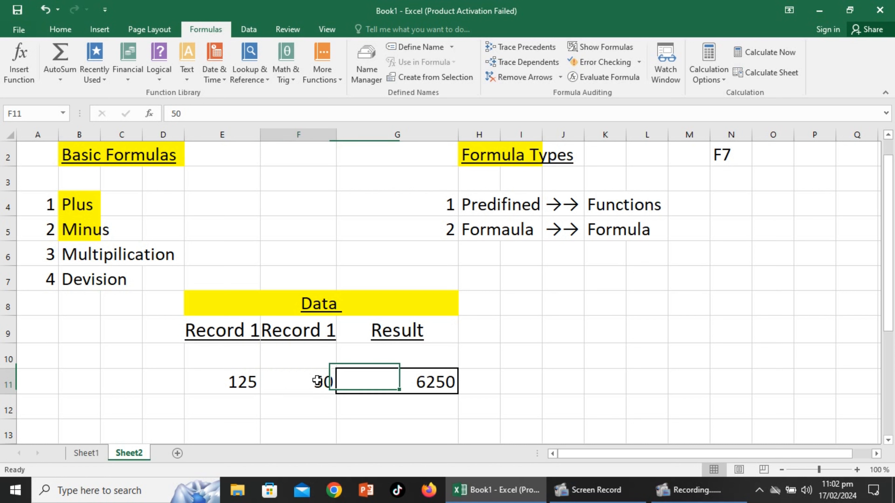
{"action": "left_click", "coordinate": [247, 382]}
{"action": "left_click", "coordinate": [437, 382]}
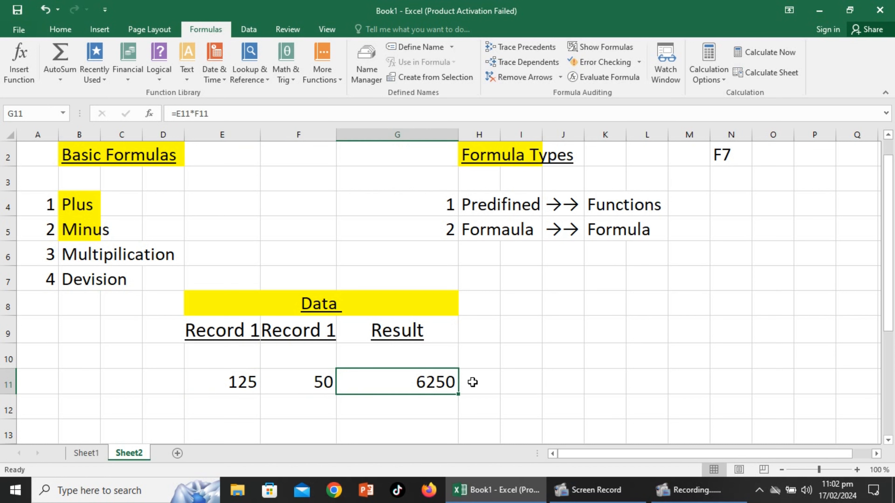
Replace the formula in result cell G11 with =F11*E11 to multiply the records in reversed order
{"action": "type", "text": "="}
{"action": "left_click", "coordinate": [319, 380]}
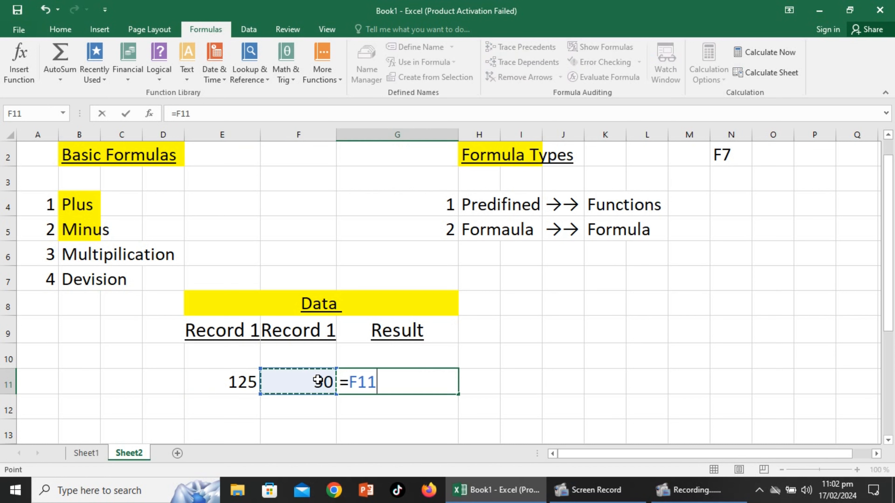
{"action": "type", "text": "*"}
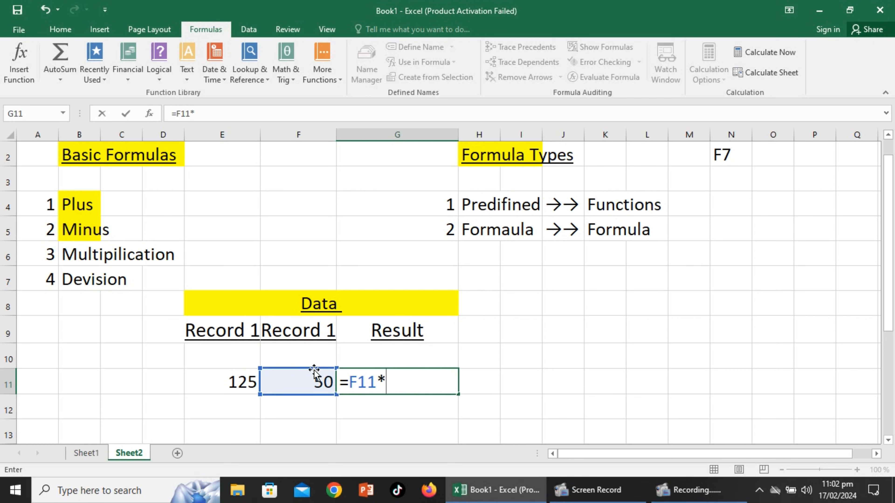
{"action": "left_click", "coordinate": [241, 381]}
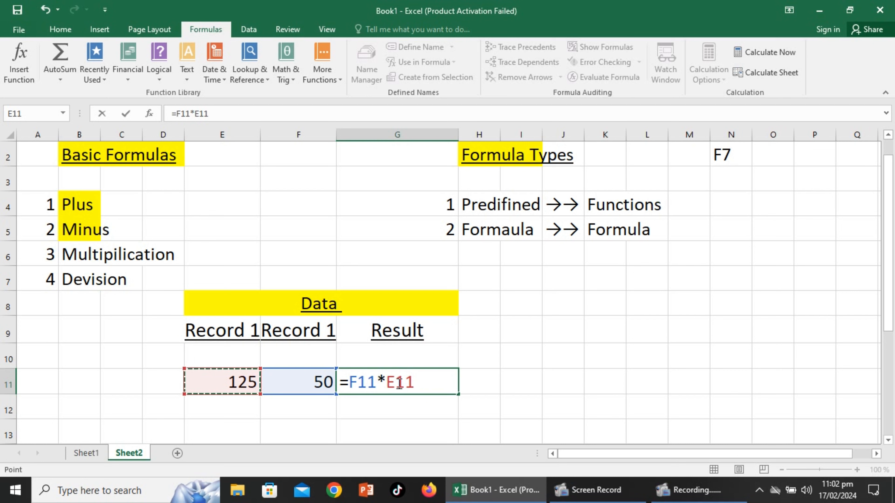
{"action": "key", "text": "Return"}
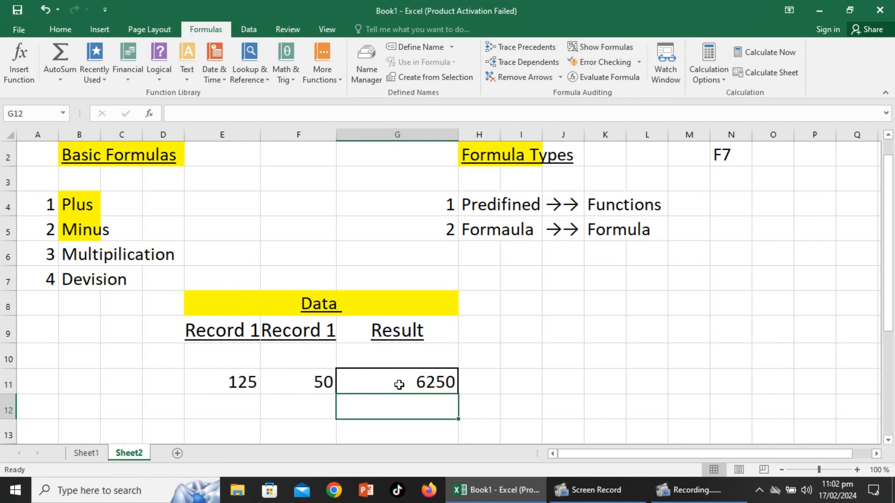
Test the multiplication formula by setting the first record value in E11 to 50
{"action": "key", "text": "Left"}
{"action": "key", "text": "Left"}
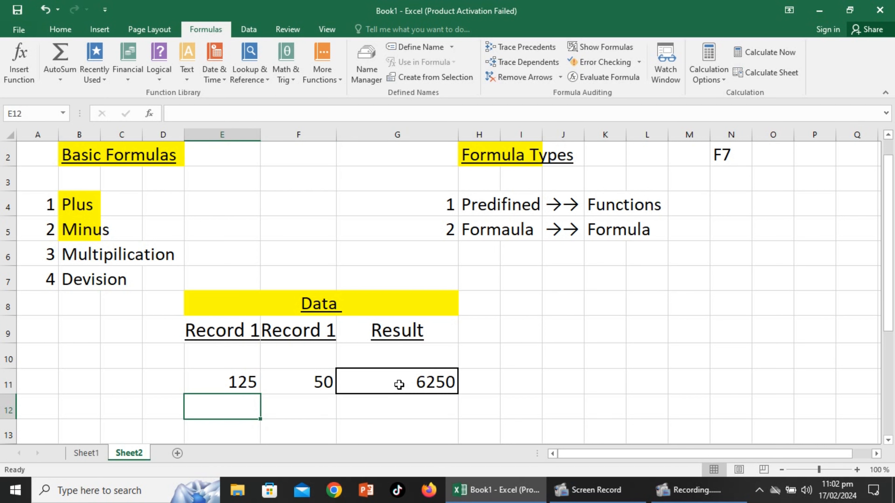
{"action": "key", "text": "Up"}
{"action": "type", "text": "50"}
{"action": "key", "text": "Return"}
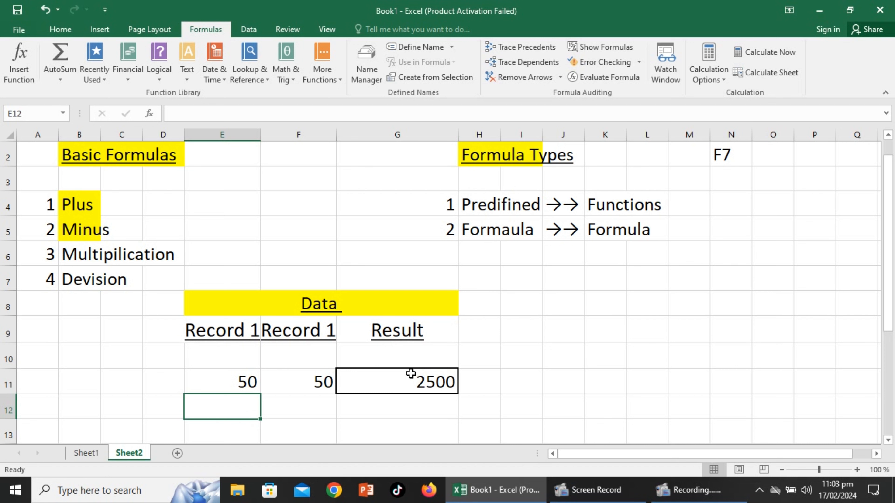
Check the multiplication formula in result cell G11 and clear it
{"action": "left_click", "coordinate": [513, 281]}
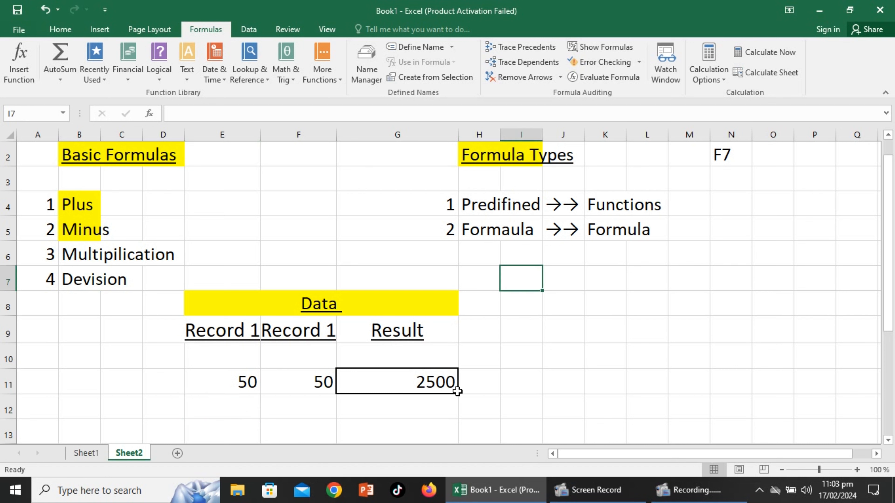
{"action": "left_click", "coordinate": [450, 381]}
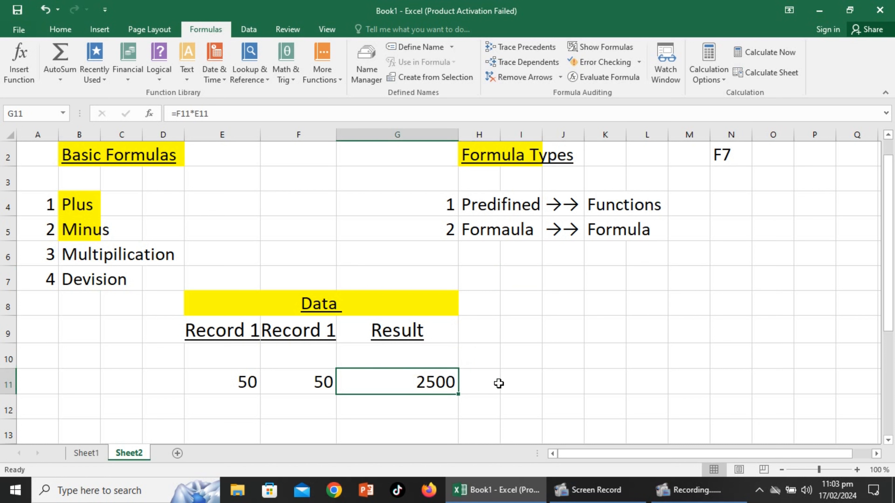
{"action": "key", "text": "Delete"}
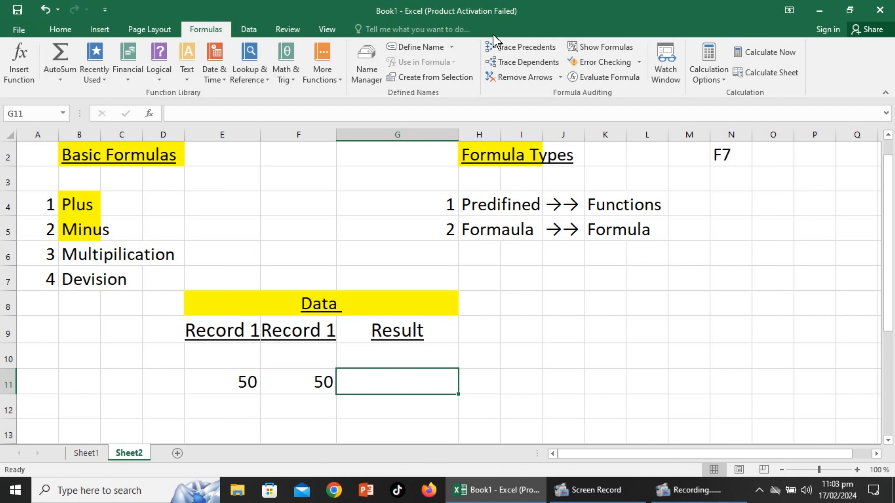
Enter the division formula =E11/F11 in result cell G11 to divide the first record by the second
{"action": "type", "text": "="}
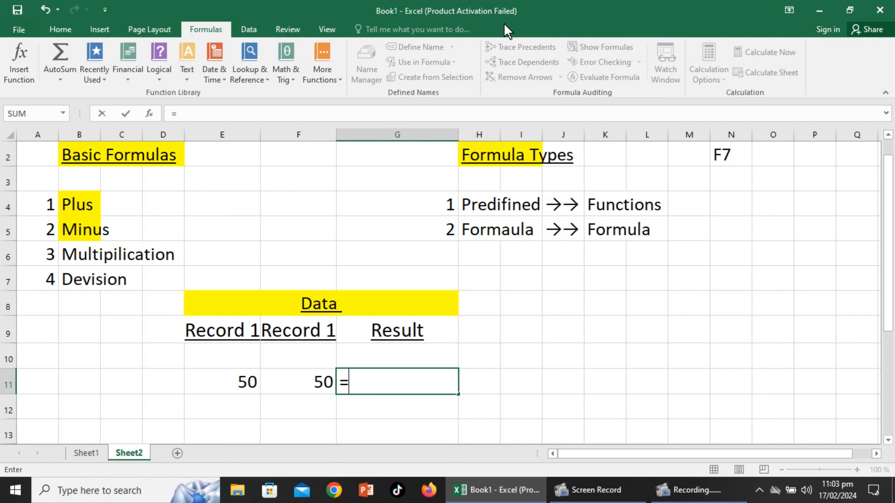
{"action": "left_click", "coordinate": [240, 382]}
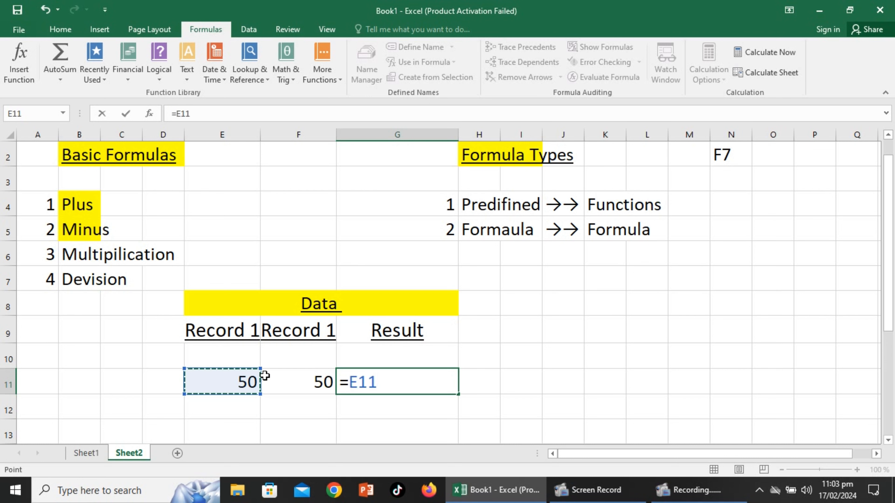
{"action": "type", "text": "/"}
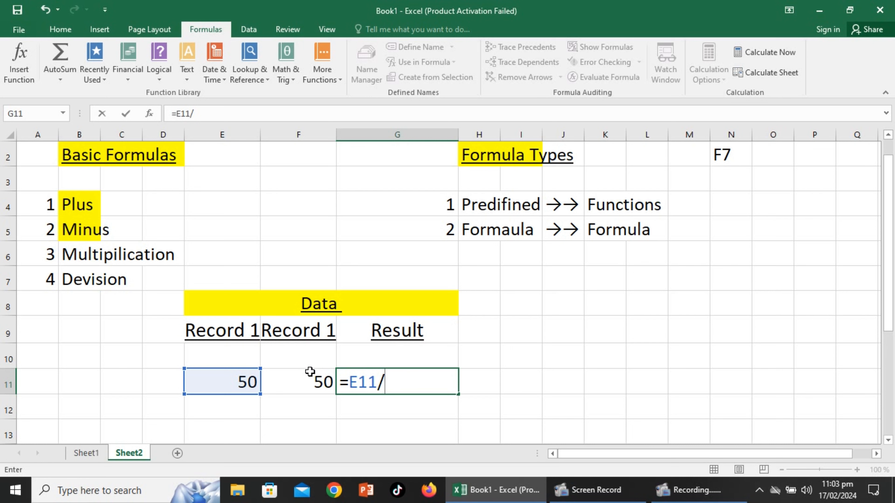
{"action": "left_click", "coordinate": [317, 382]}
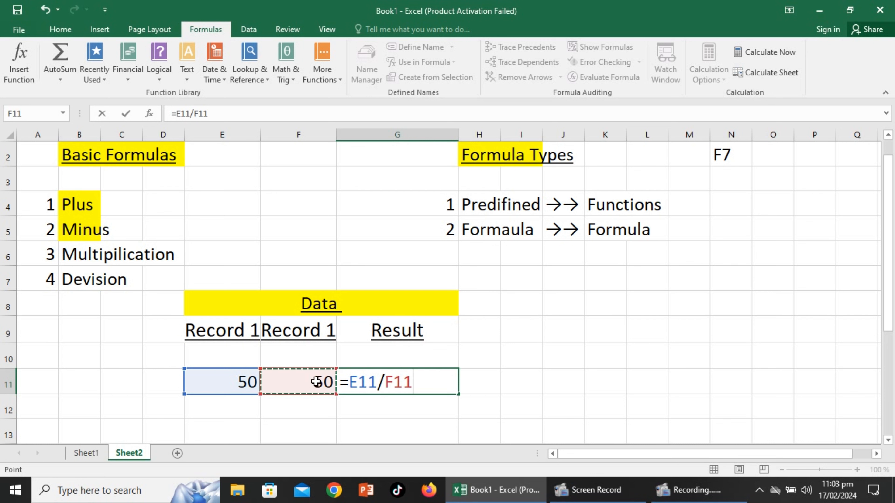
{"action": "key", "text": "Return"}
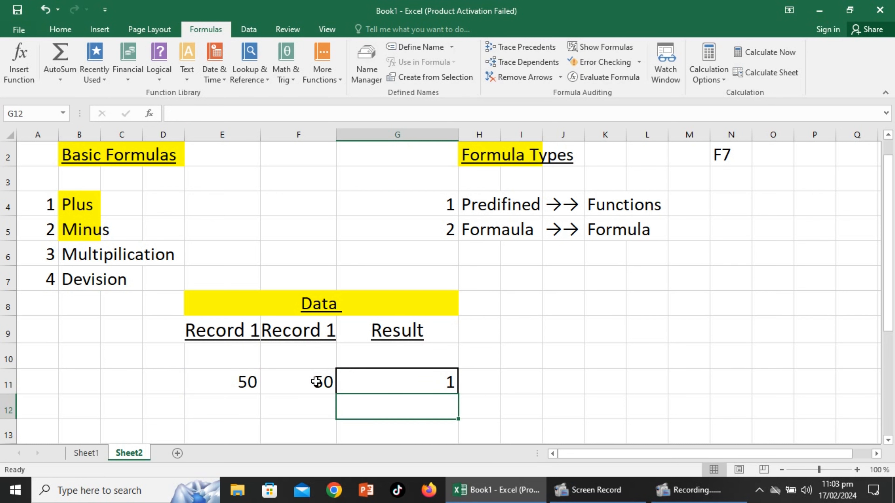
Test the division formula by setting the first record value in E11 to 100 and finally to 25
{"action": "left_click", "coordinate": [244, 386]}
{"action": "type", "text": "100"}
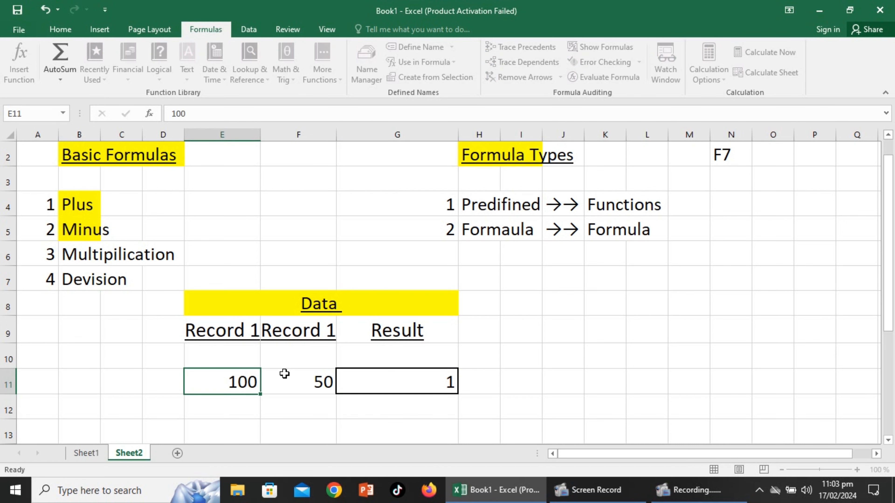
{"action": "key", "text": "Return"}
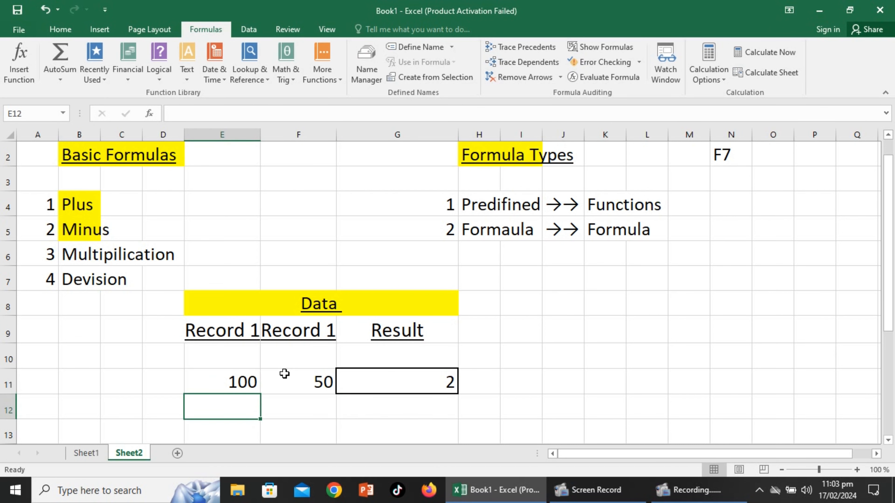
{"action": "key", "text": "Down"}
{"action": "key", "text": "Up"}
{"action": "key", "text": "Up"}
{"action": "key", "text": "Up"}
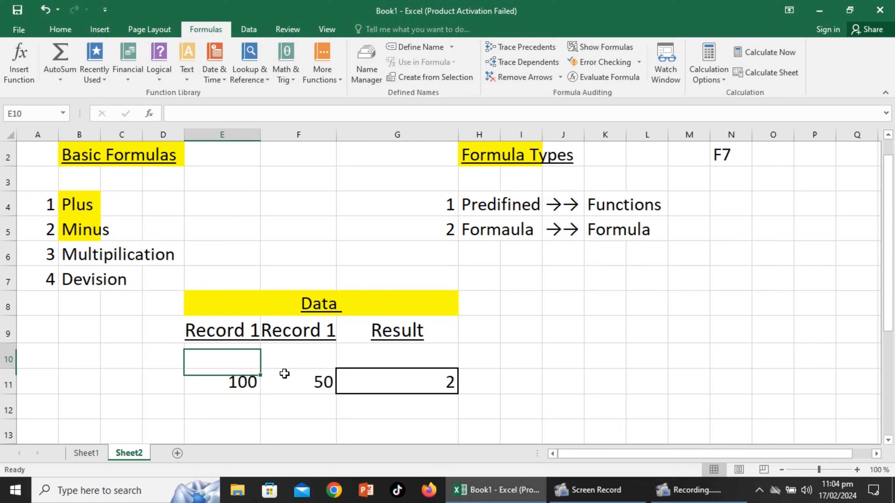
{"action": "key", "text": "Down"}
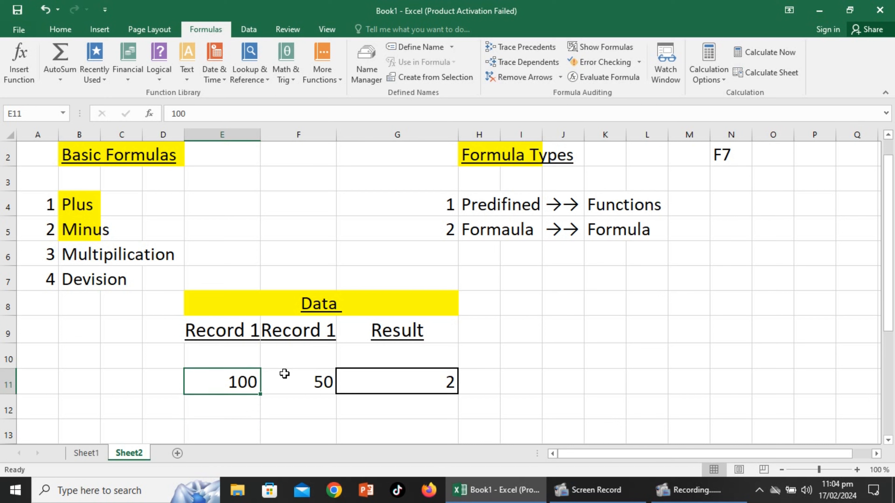
{"action": "type", "text": "25"}
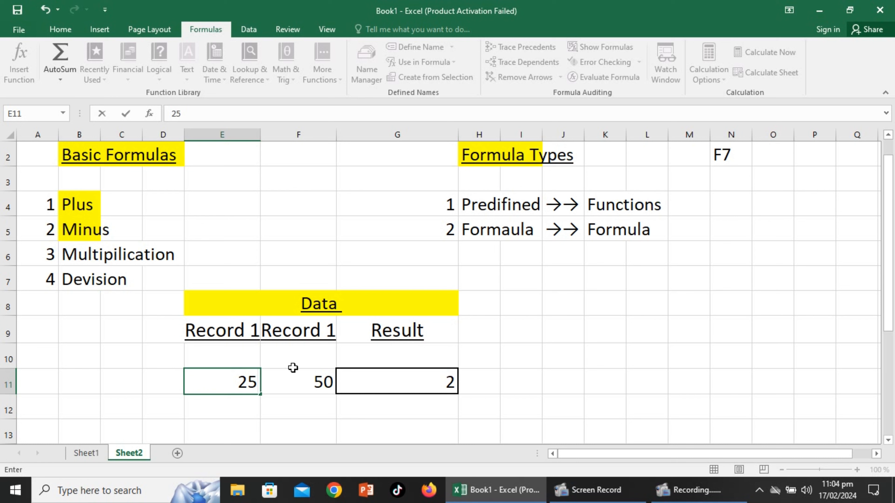
{"action": "key", "text": "Return"}
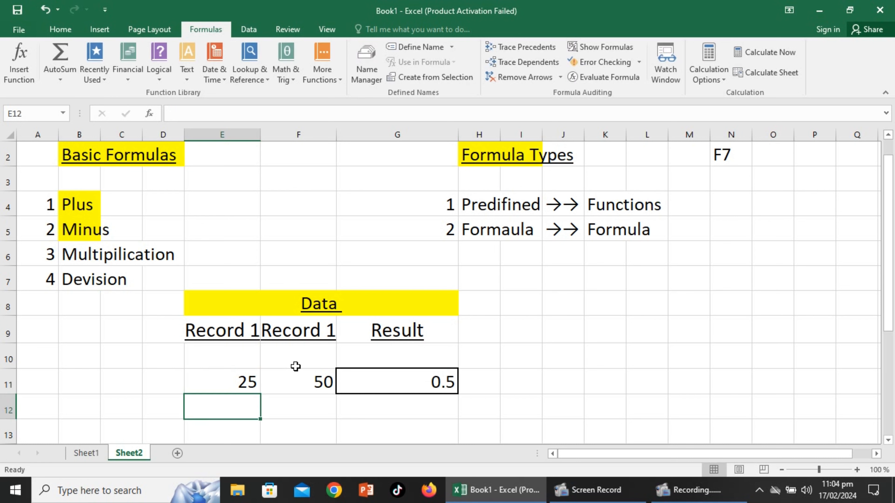